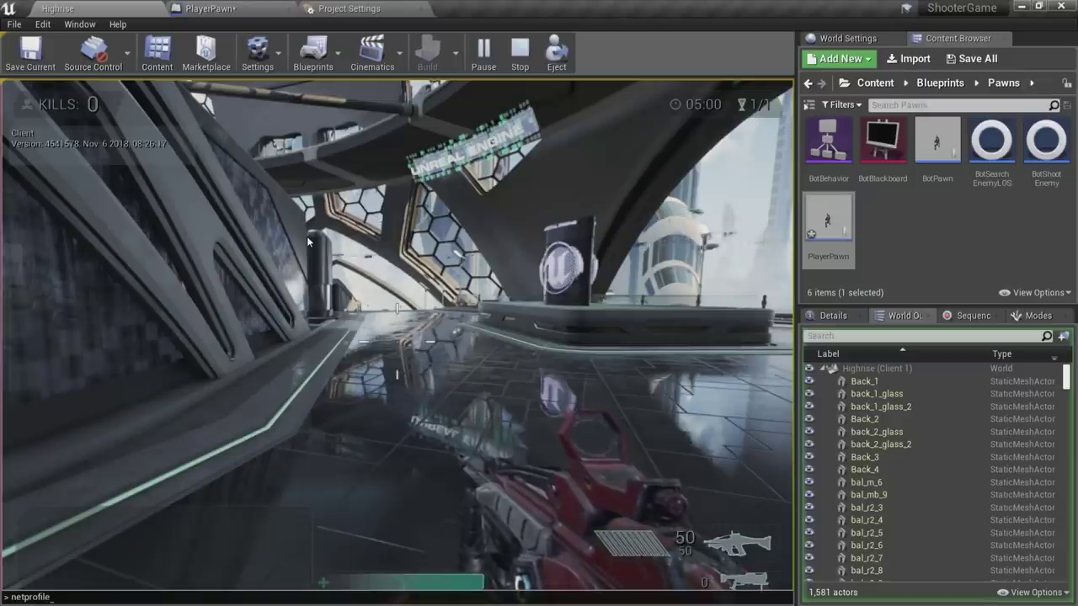
Step: Start network profiling with the netprofile console command, and run through the level firing the weapon to generate network traffic
left_click(307, 240)
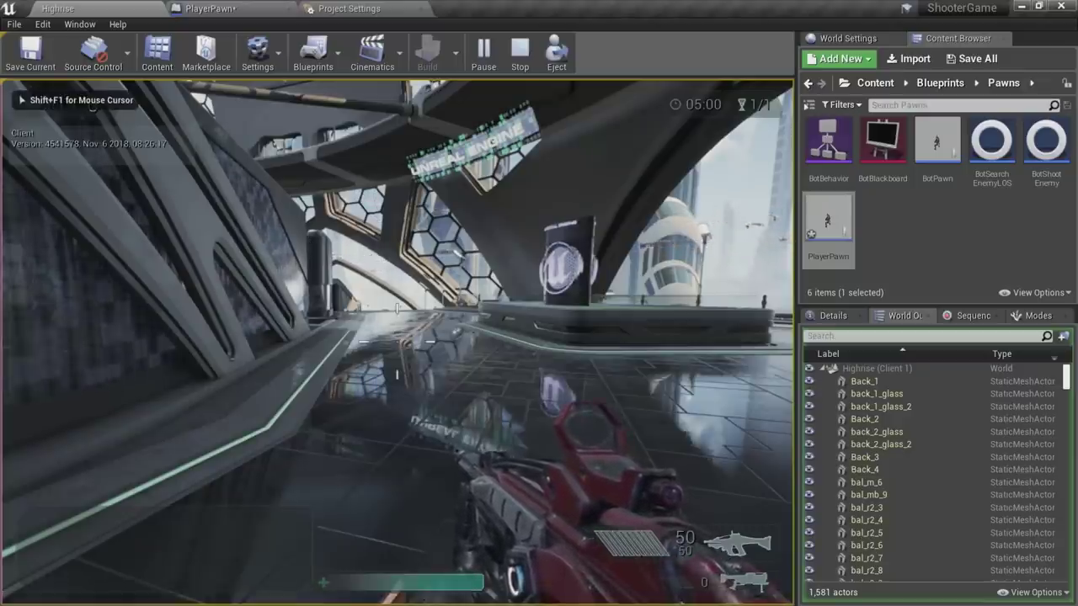
key("w")
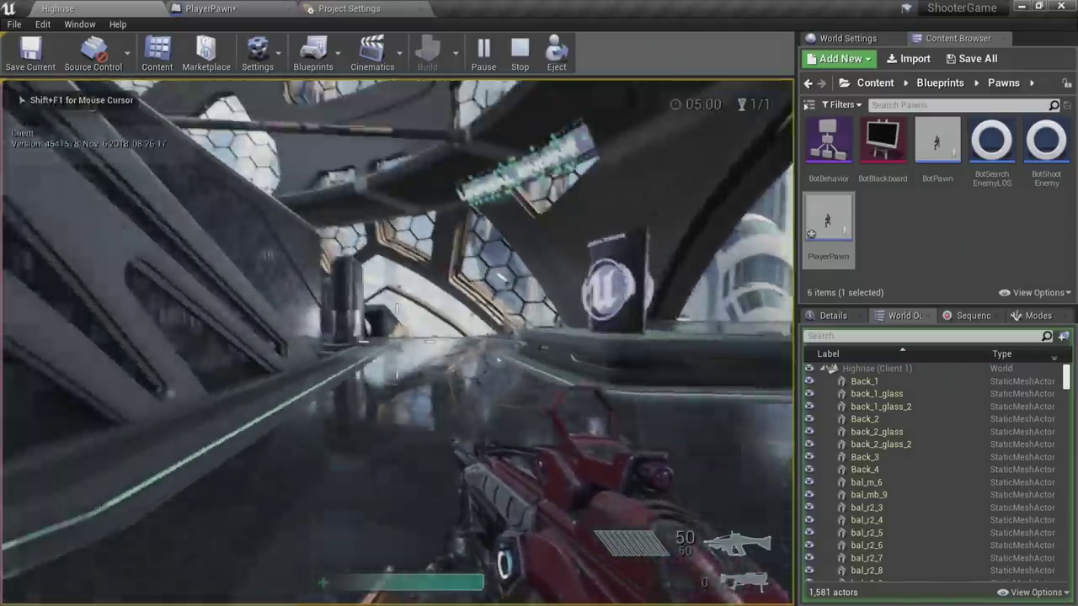
key("w")
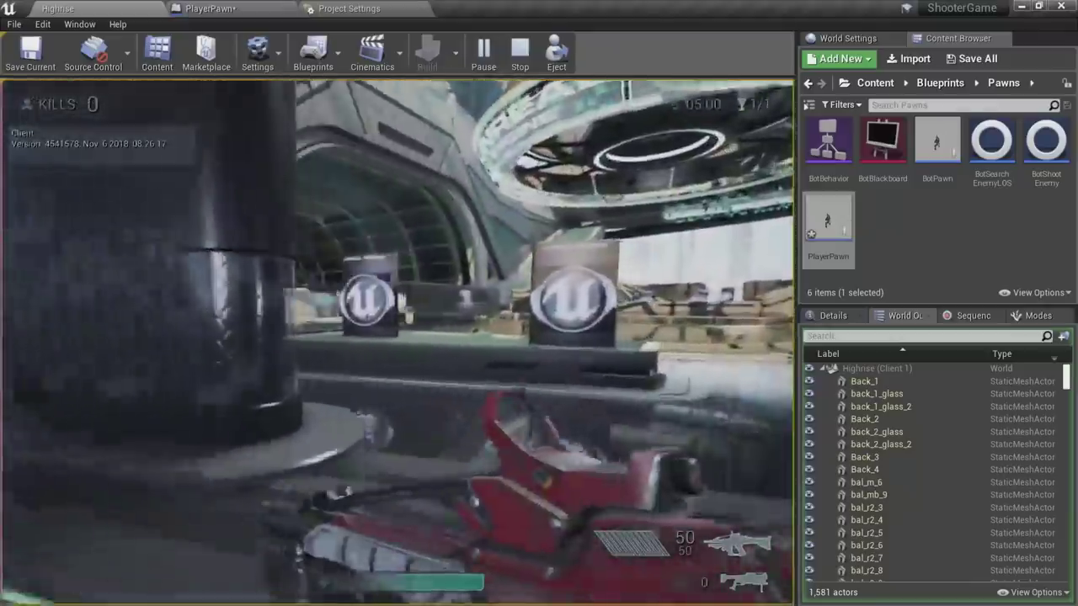
key("w")
left_click(397, 340)
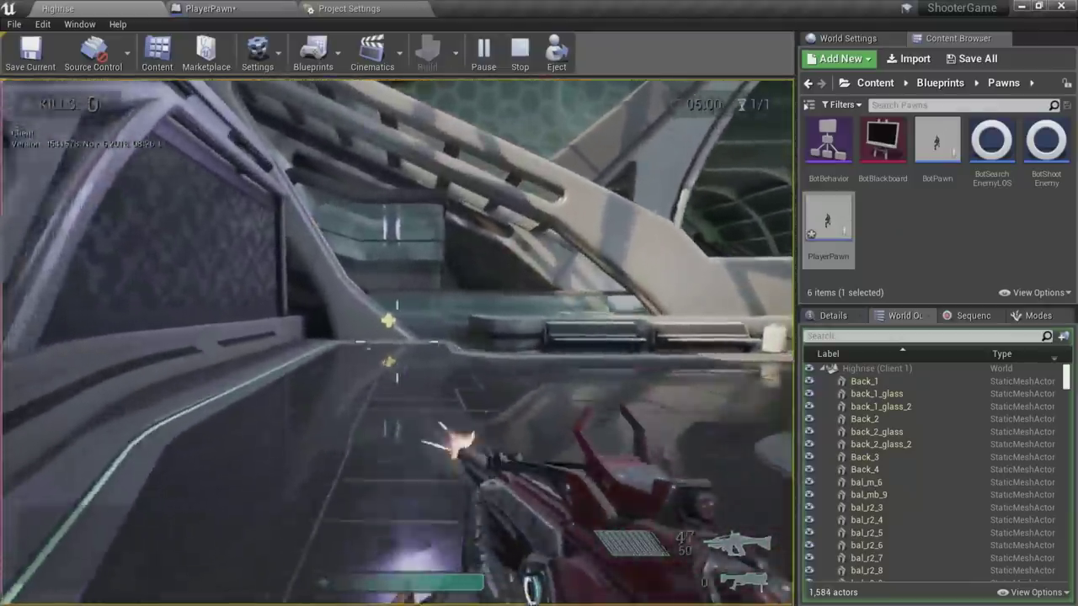
key("w")
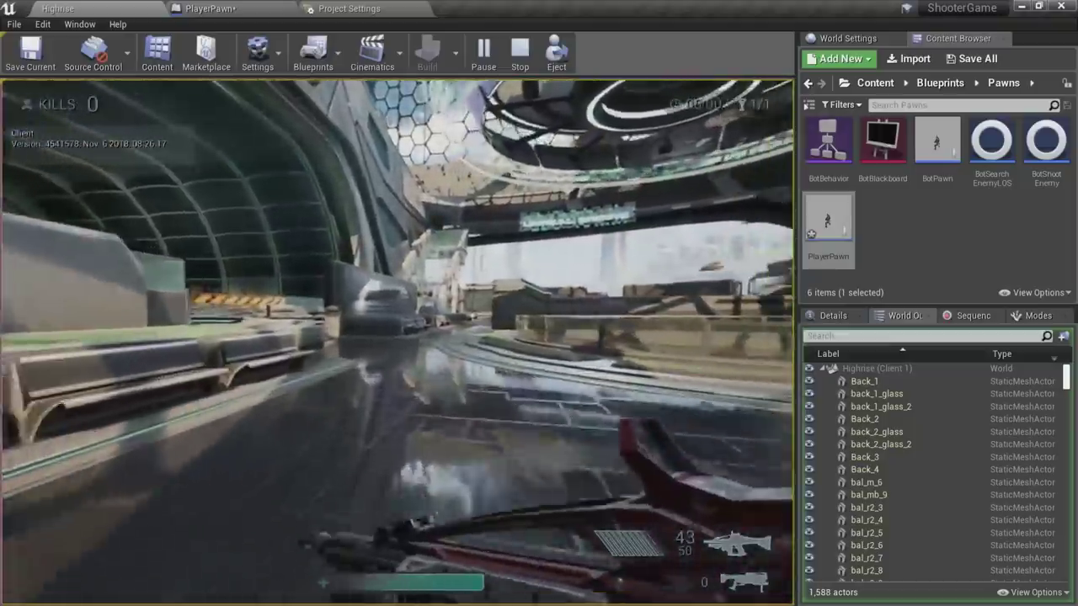
key("w")
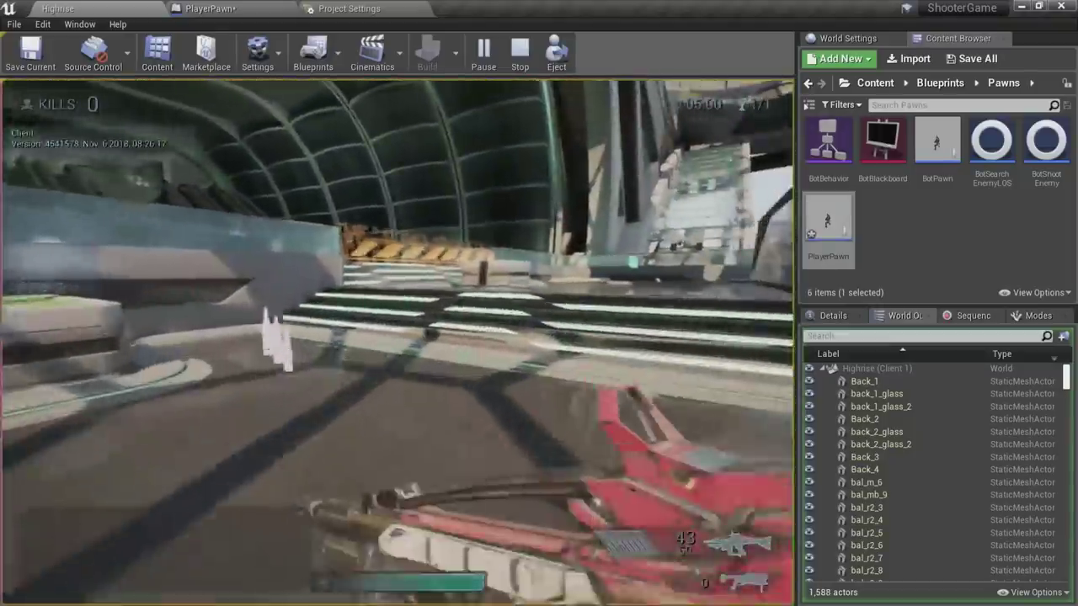
key("w")
left_click(397, 341)
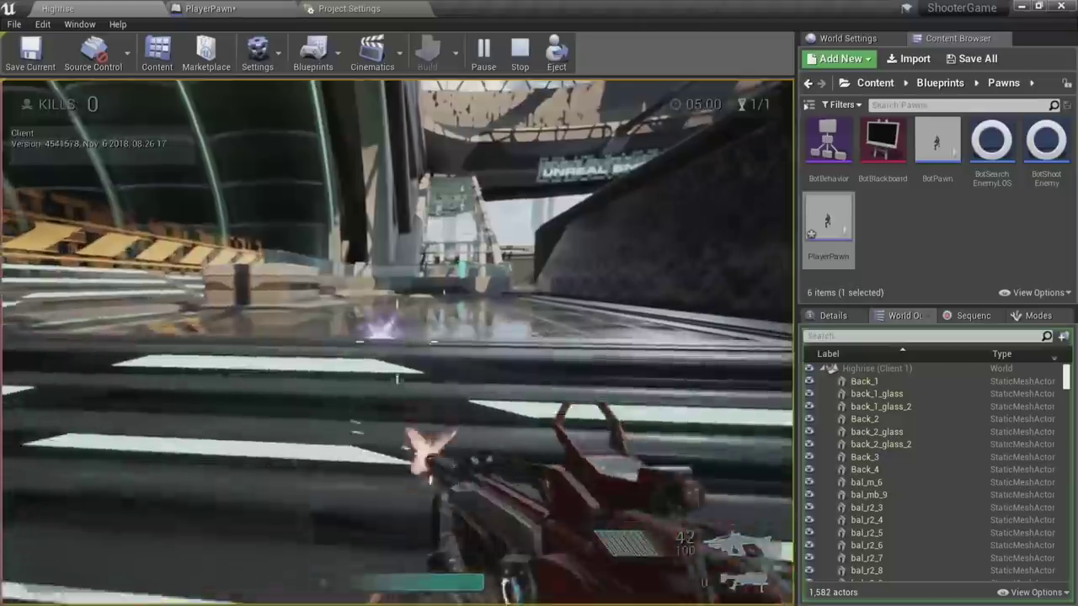
Step: Stop the network profile recording with the console command netprofile disable
key("grave")
type("netp")
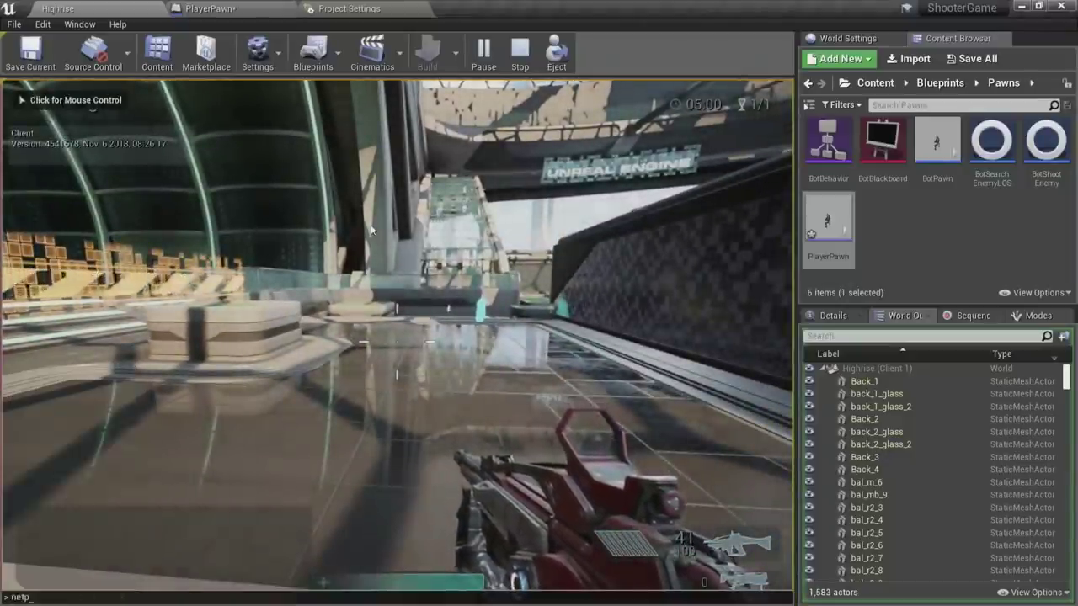
type("rofile dis")
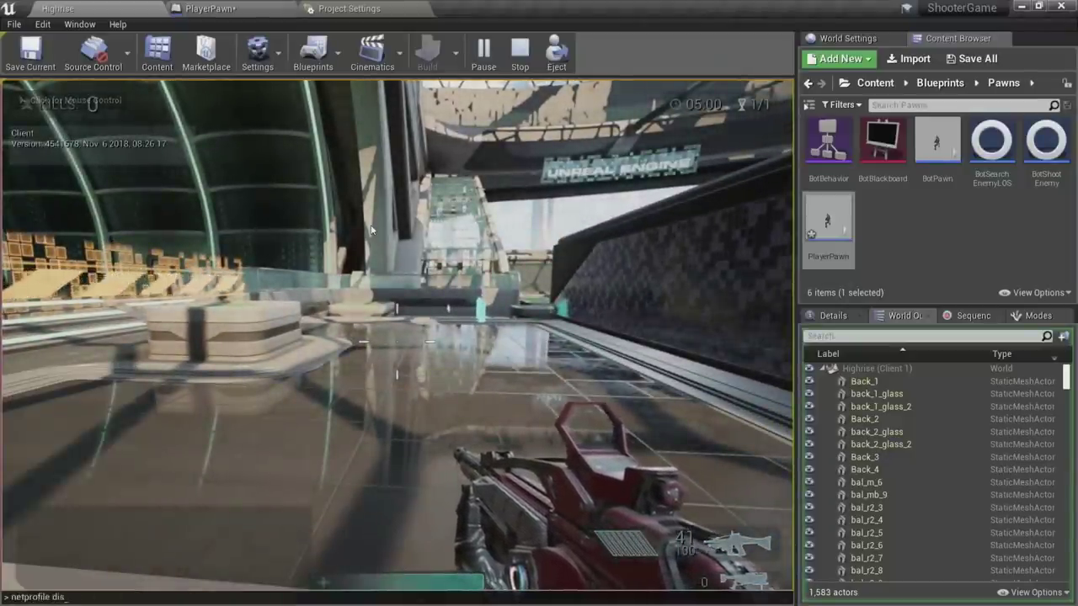
type("able")
key("Return")
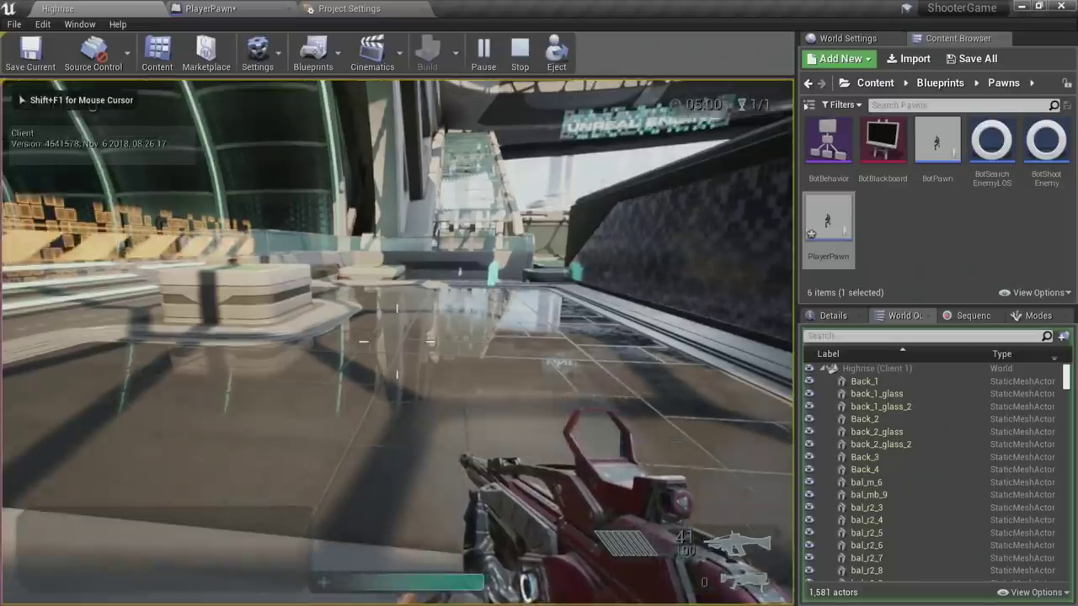
Step: Switch to the Network Profiler, maximize its window and start opening a profile file
key("grave")
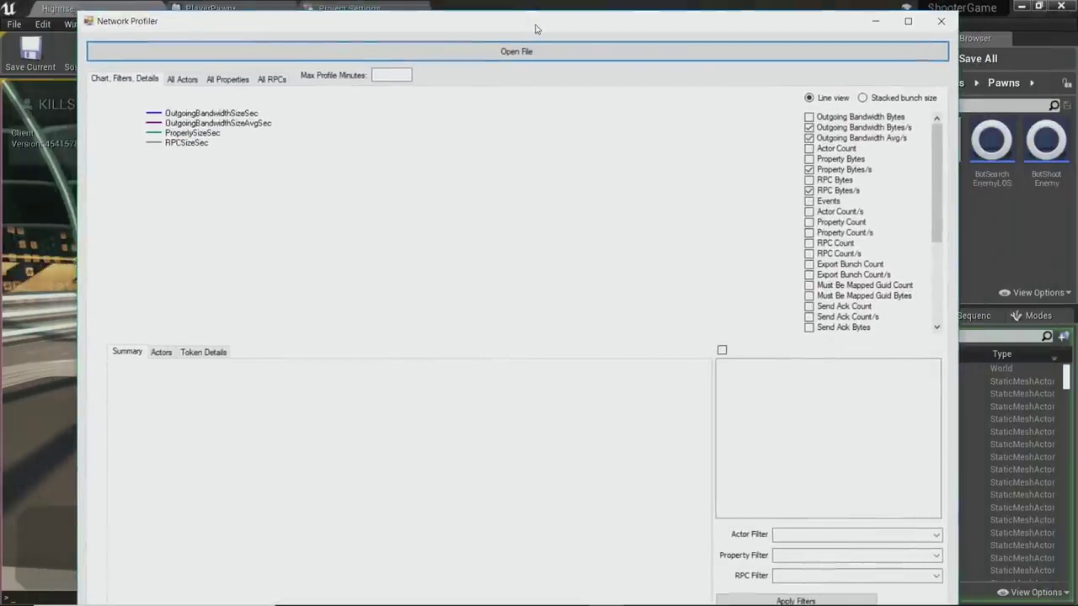
double_click(513, 19)
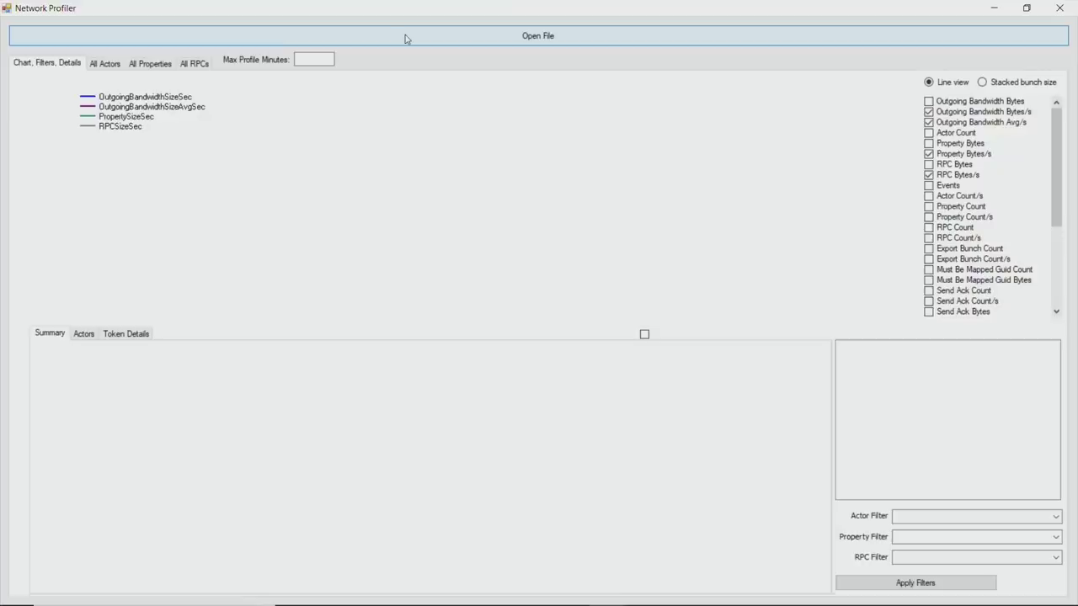
left_click(423, 44)
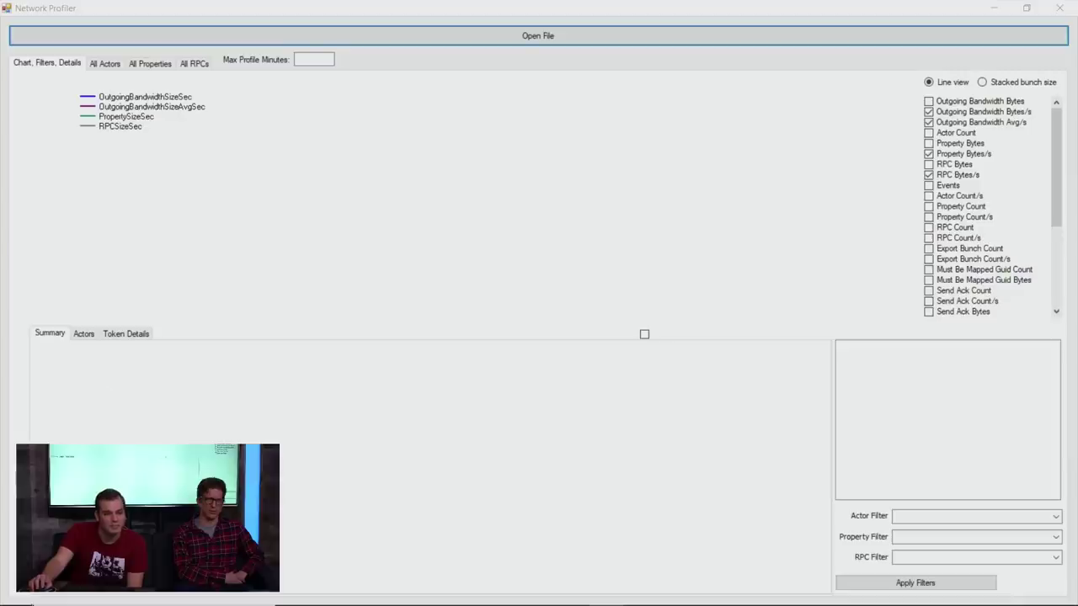
Step: Switch back to the Unreal Editor and show the PlayerPawn asset's location in File Explorer
mouse_move(63, 603)
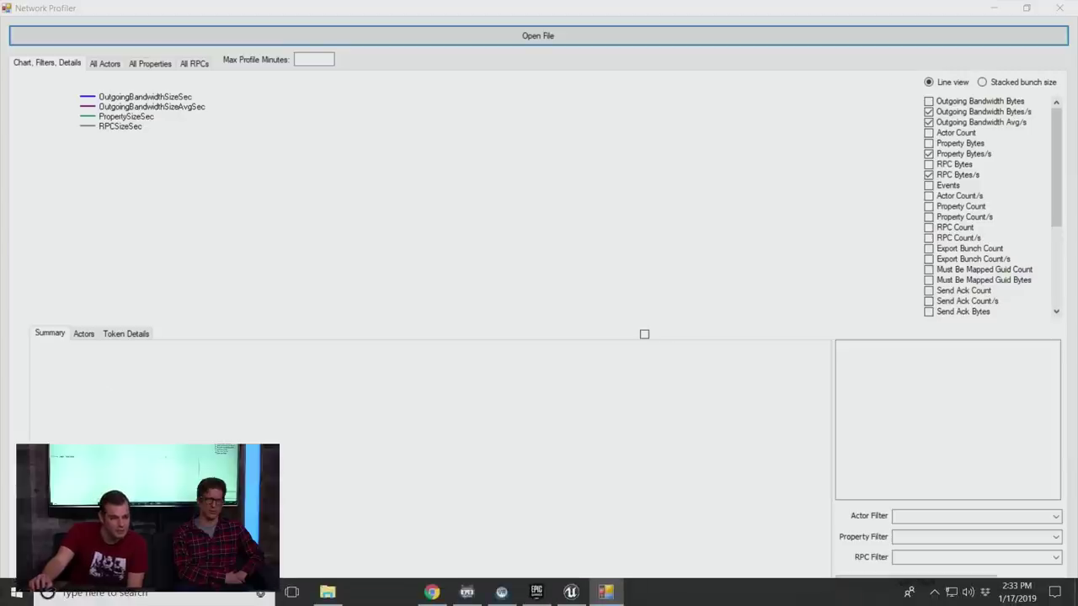
left_click(569, 593)
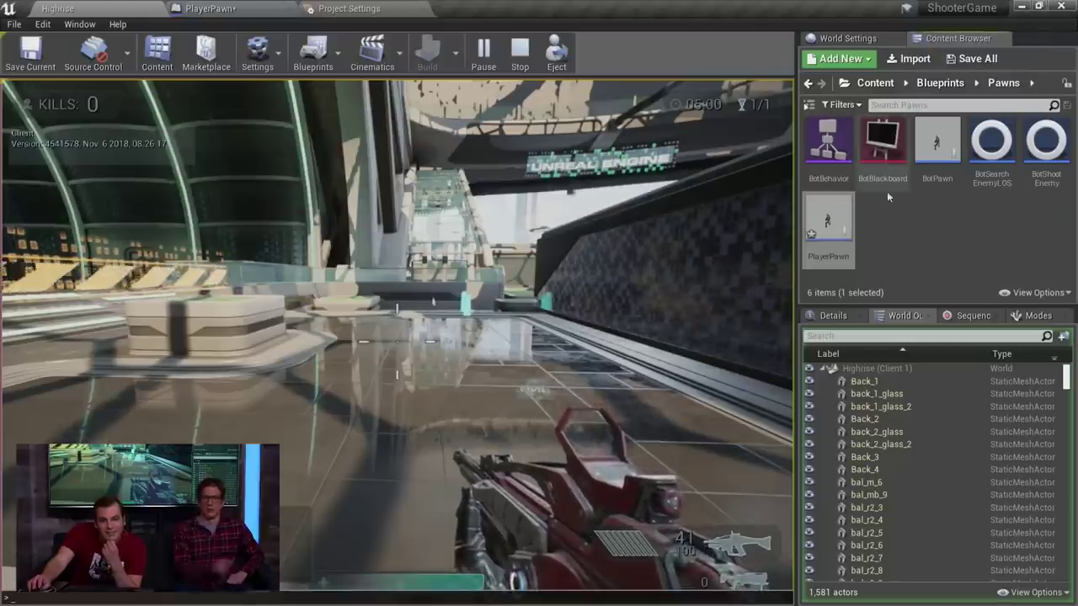
right_click(845, 215)
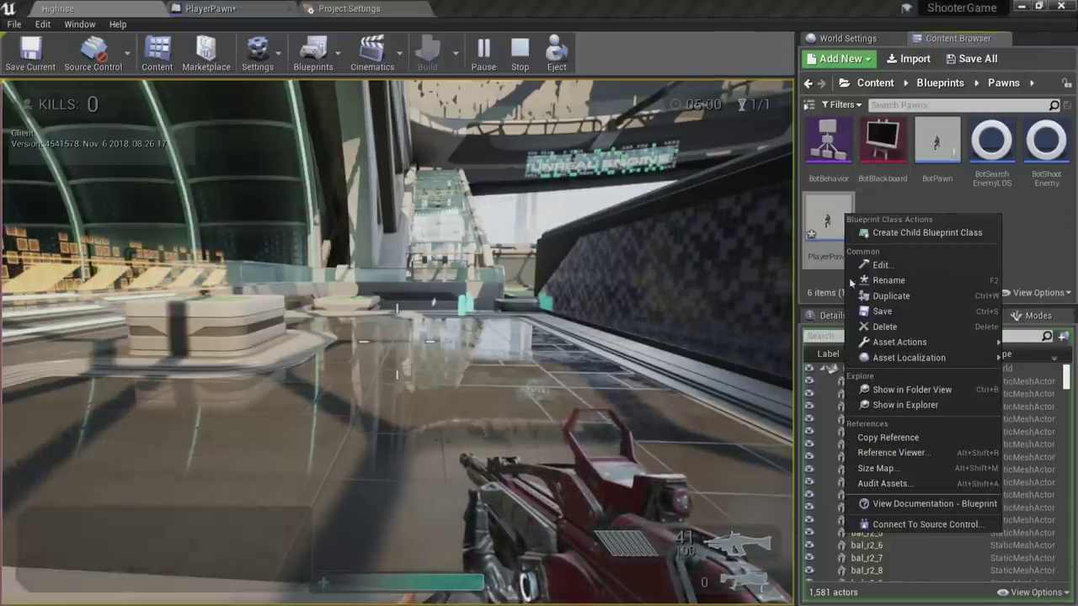
left_click(893, 408)
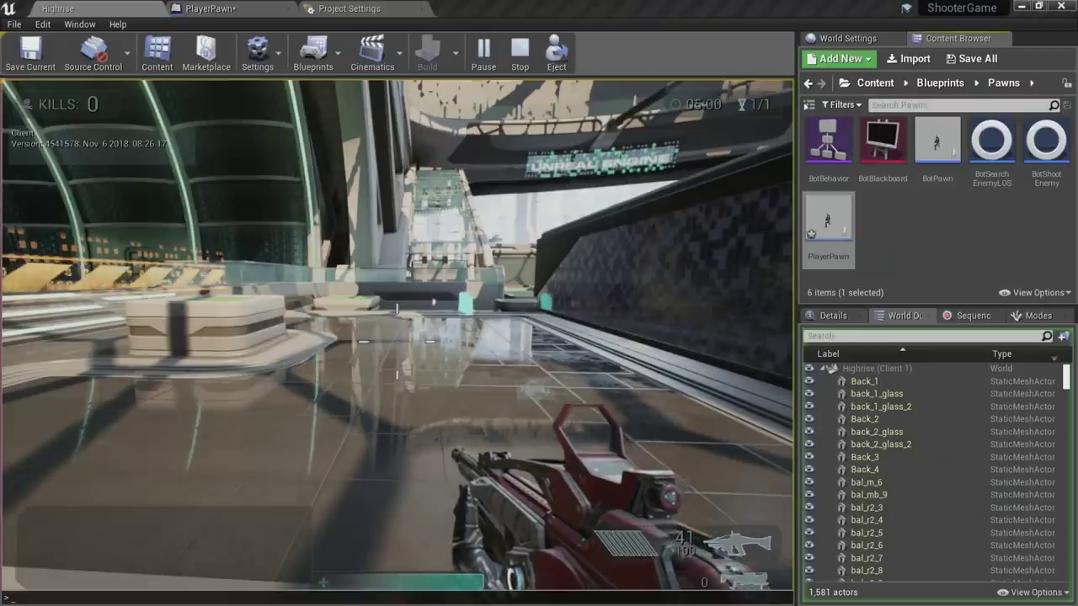
Step: Browse to the ShooterGame project's Saved\Profiling folder and select the recorded .nprof file
key("shift+F1")
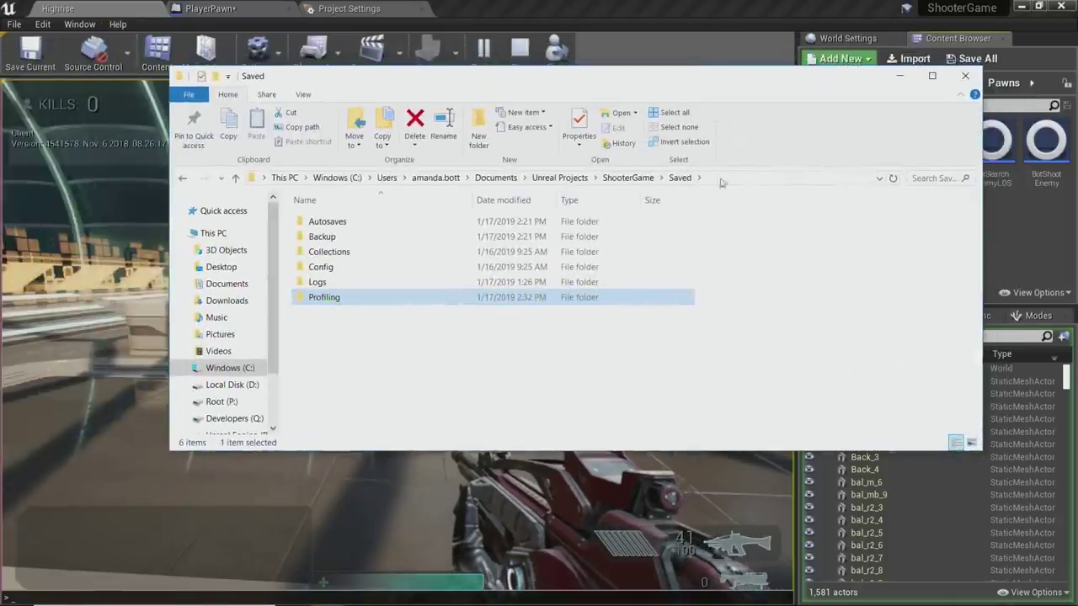
left_click(627, 178)
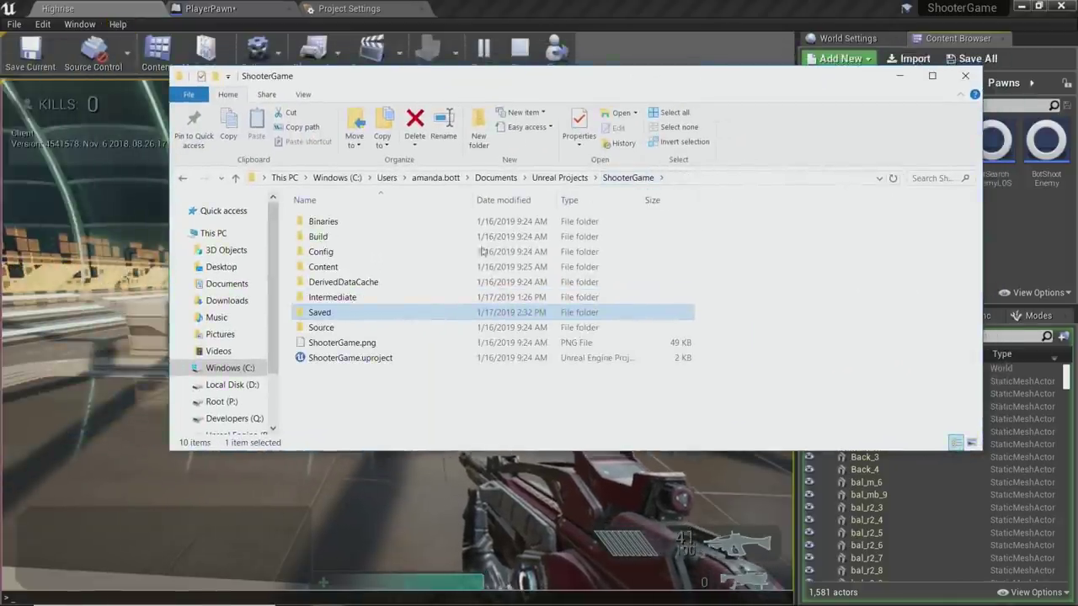
double_click(325, 315)
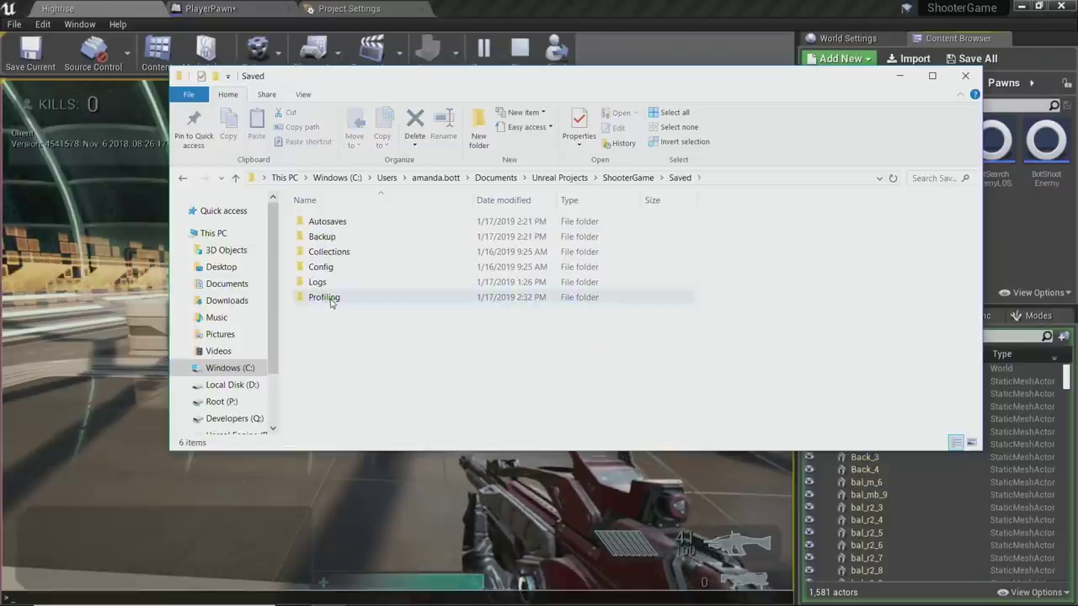
double_click(328, 296)
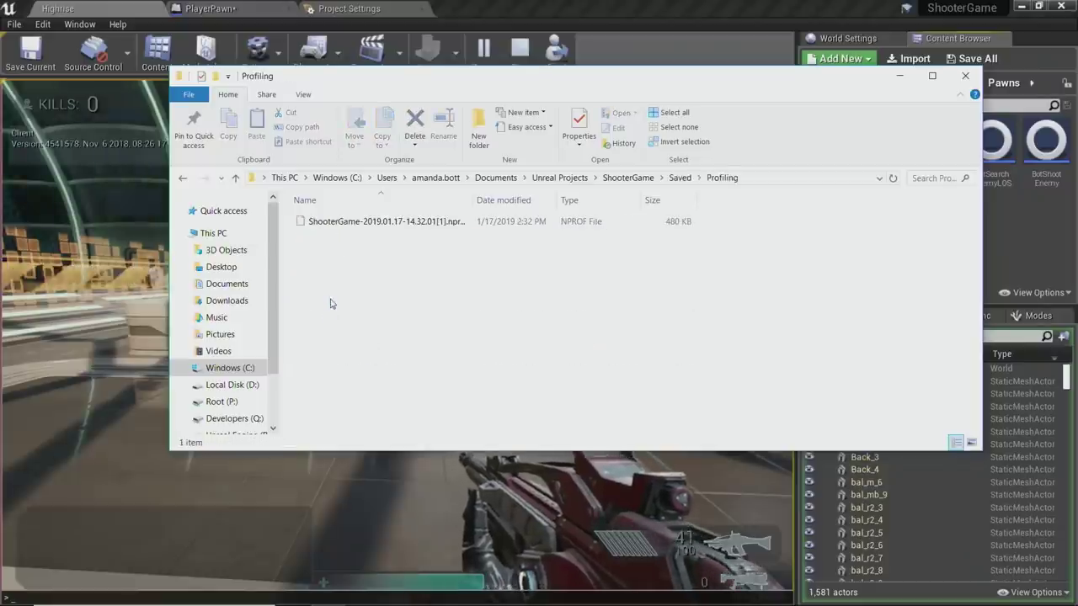
double_click(475, 202)
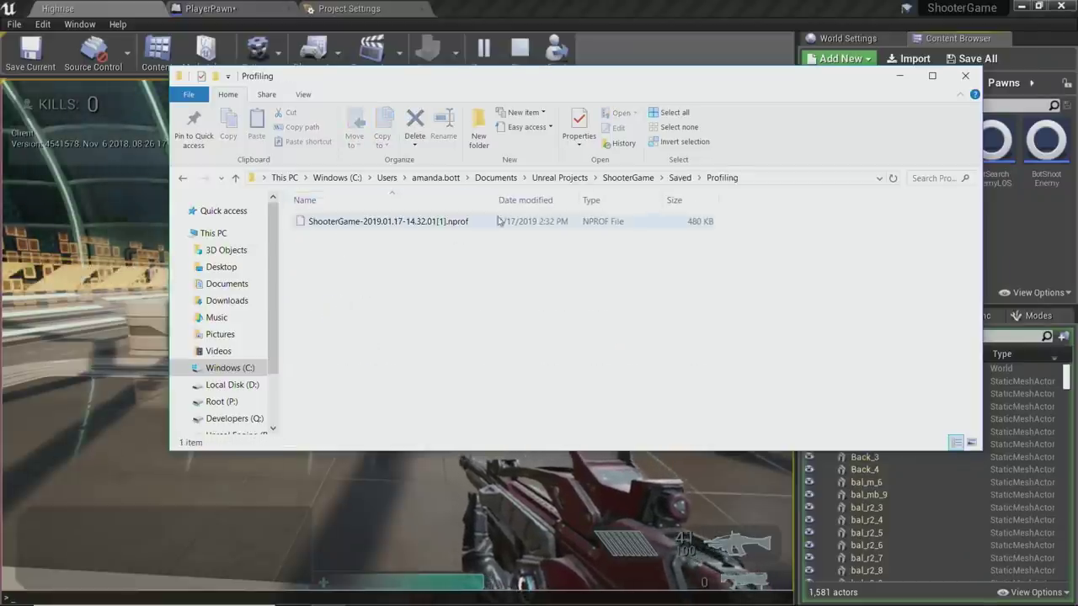
double_click(412, 223)
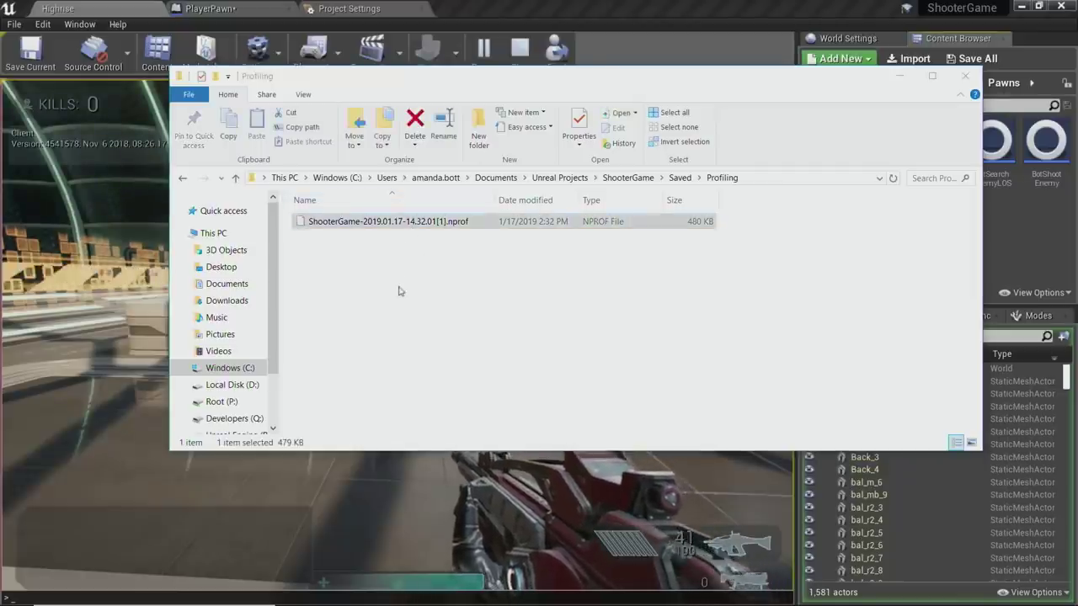
left_click(366, 270)
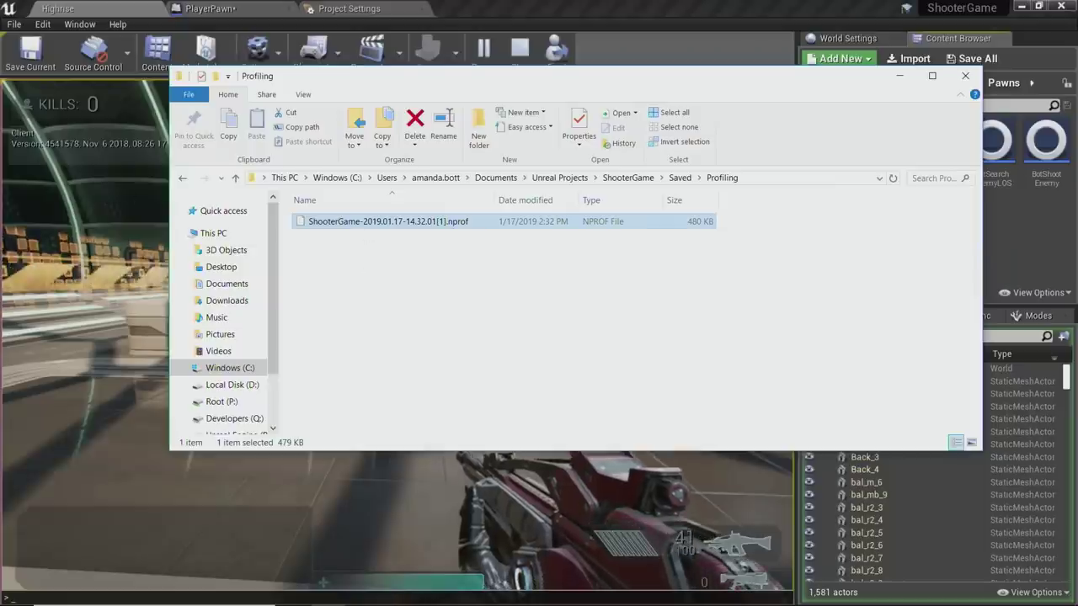
Step: Select the full path of the Profiling folder for copying
double_click(755, 179)
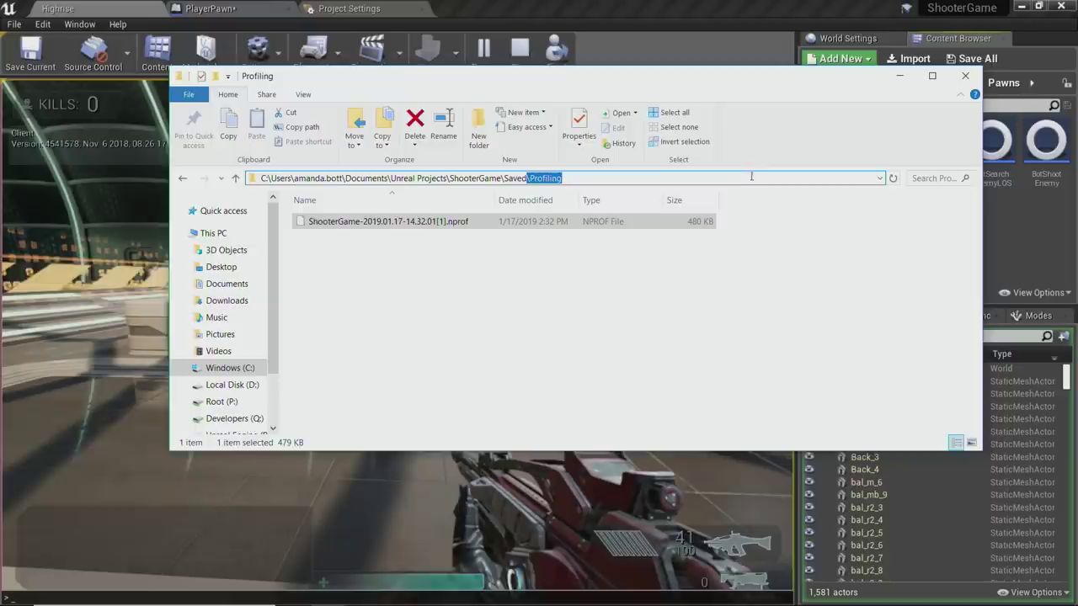
key("ctrl+a")
left_click(744, 176)
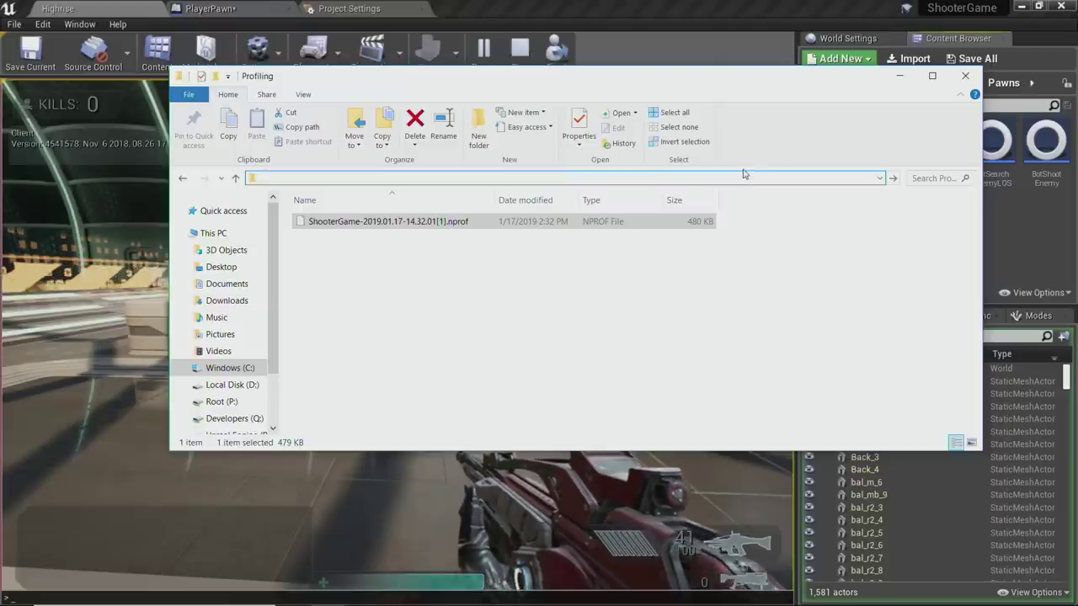
key("ctrl+a")
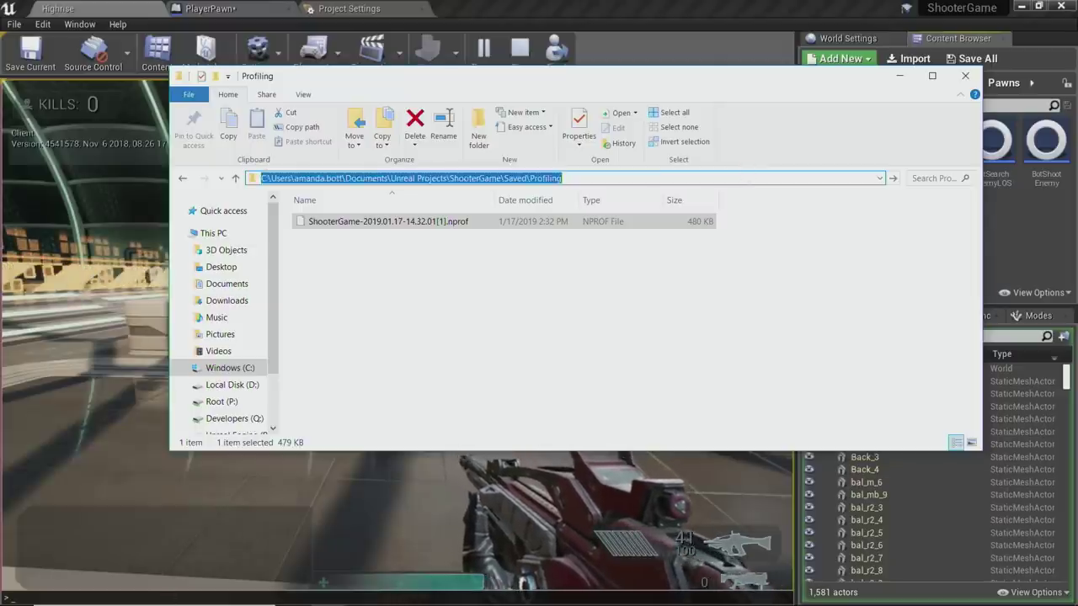
Step: Switch to the Network Profiler and load ShooterGame-2019.01.17-14.32.01[1].nprof from the Profiling folder
mouse_move(745, 605)
left_click(605, 592)
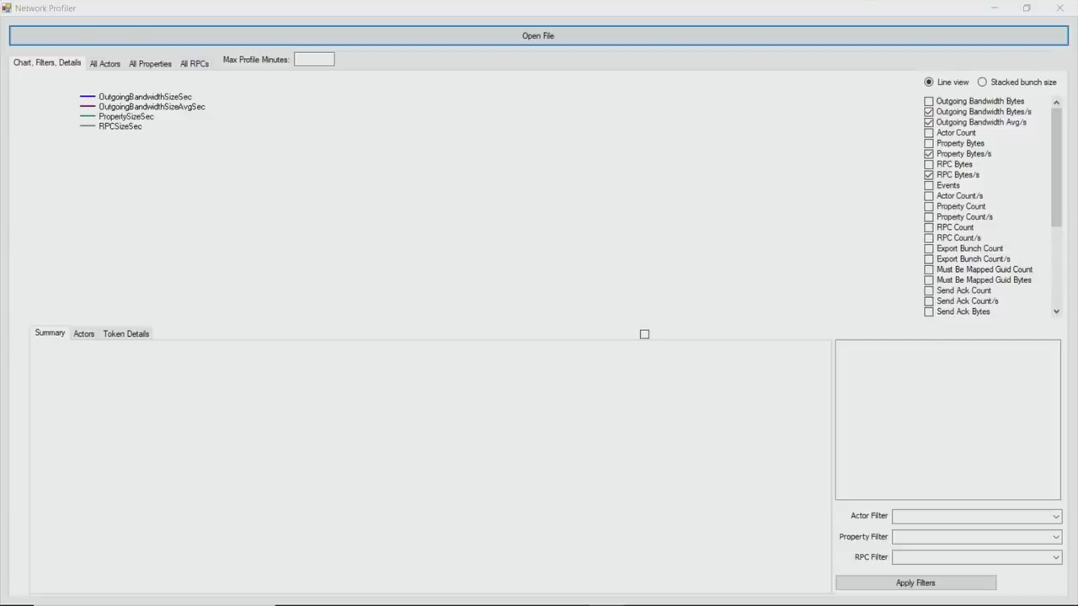
key("Return")
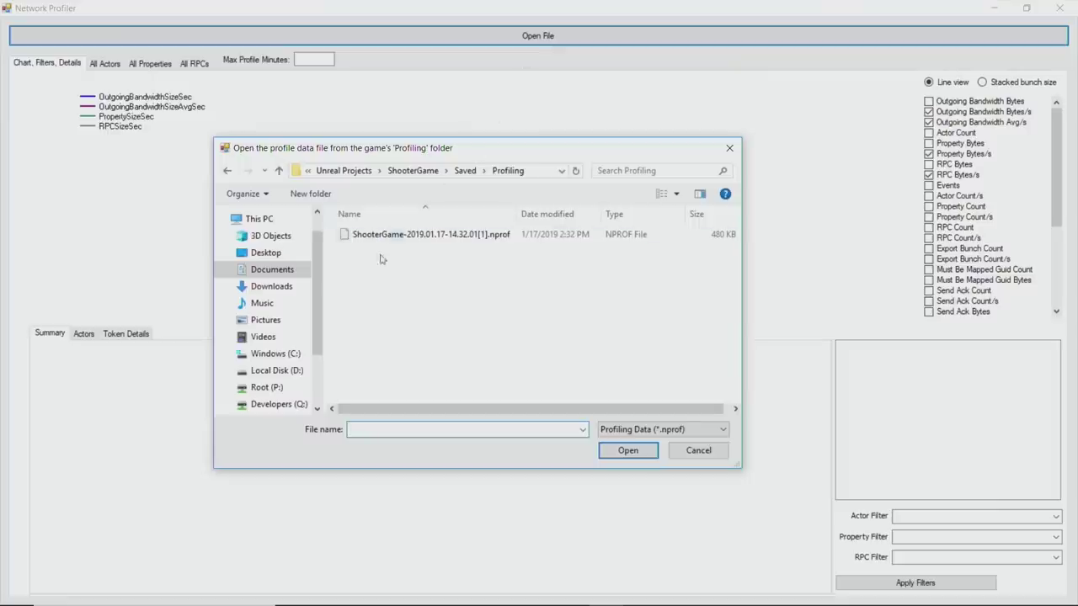
left_click(453, 237)
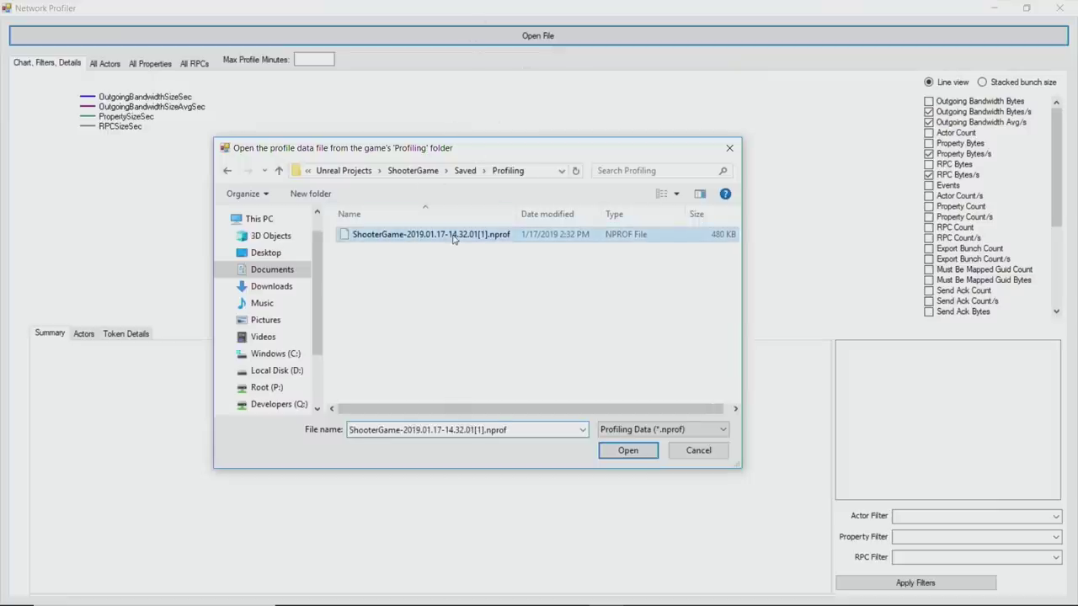
left_click(626, 451)
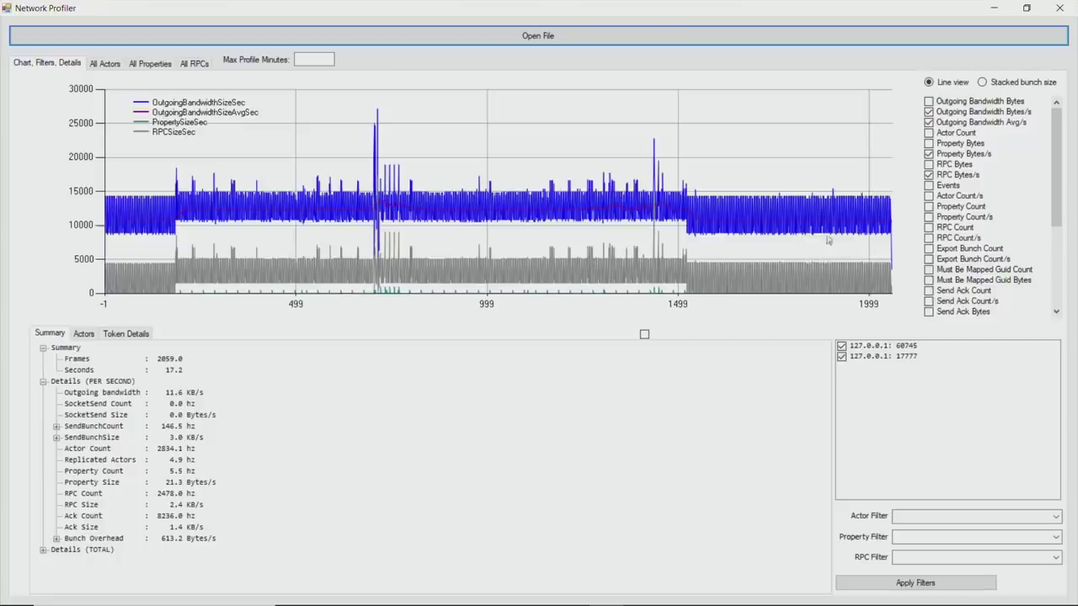
Step: Restrict the connection list to 127.0.0.1: 60745, leaving 127.0.0.1: 17777 unchecked
scroll(950, 192, "down", 5)
scroll(949, 192, "up", 5)
scroll(954, 219, "down", 5)
scroll(947, 224, "up", 5)
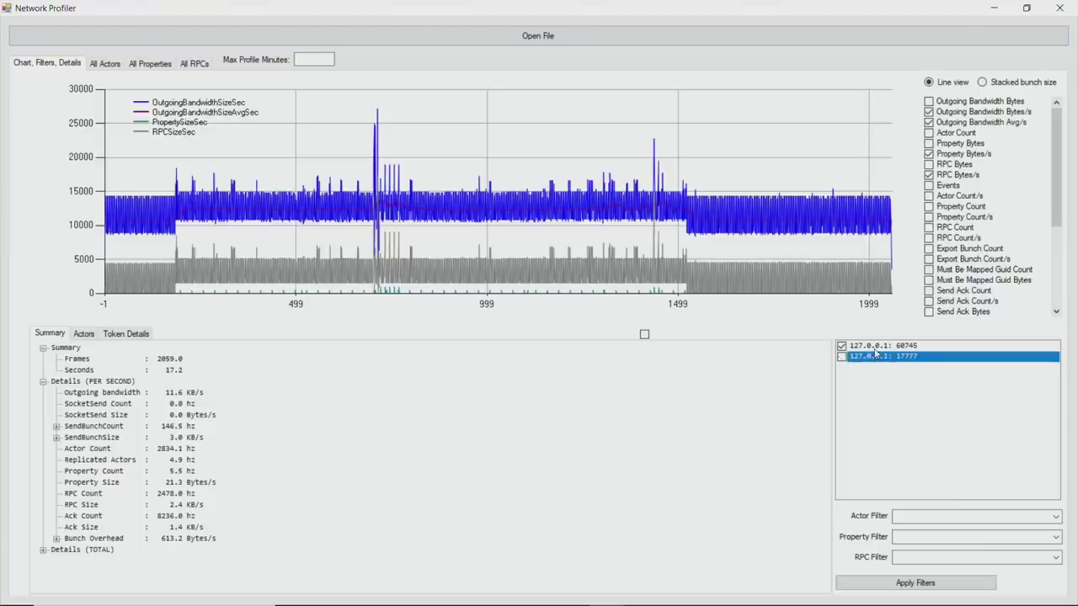
left_click(868, 347)
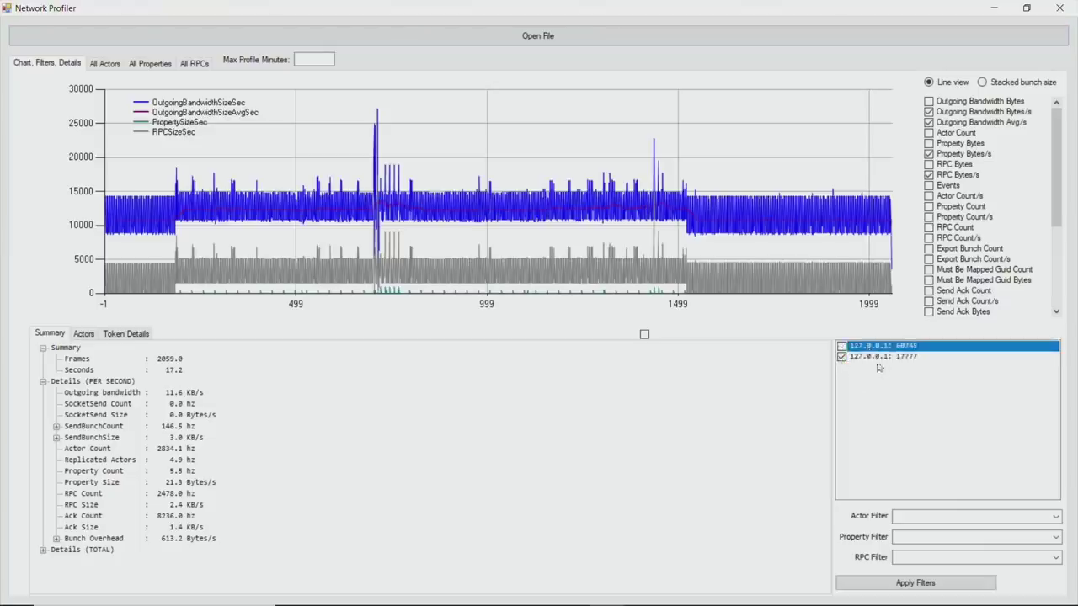
left_click(858, 357)
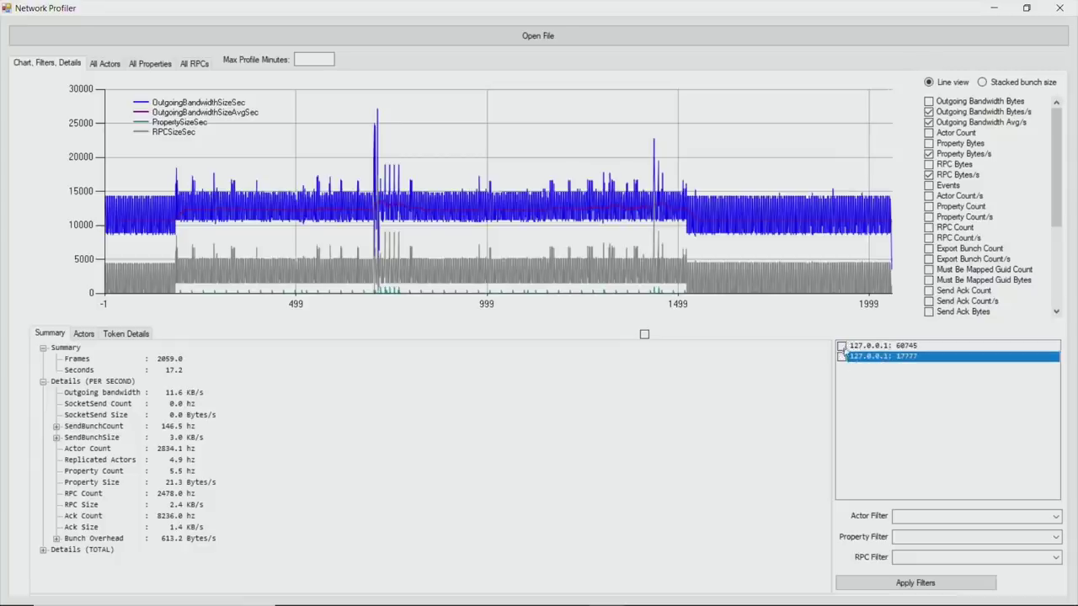
left_click(841, 346)
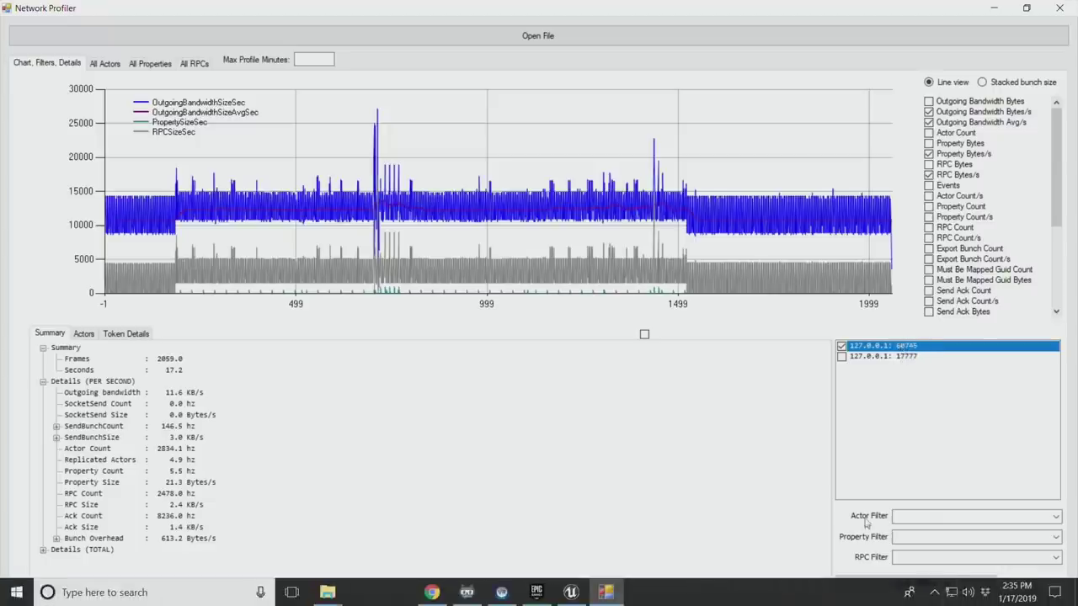
Step: Switch to File Explorer and browse to UE_4.21\Engine\Binaries\DotNET on Local Disk (D:)
left_click(897, 583)
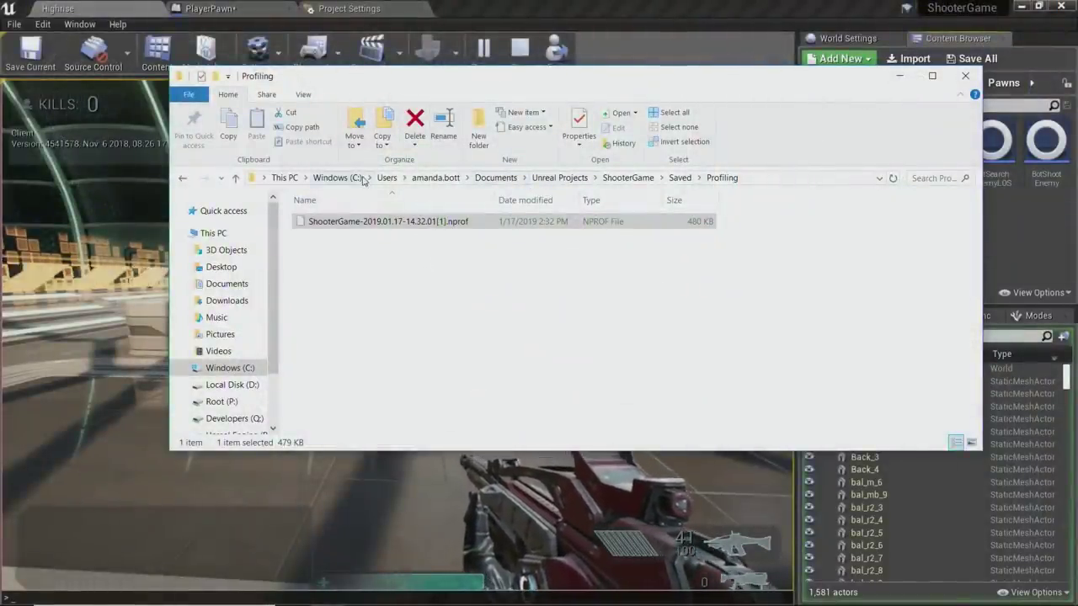
scroll(221, 337, "down", 2)
left_click(219, 317)
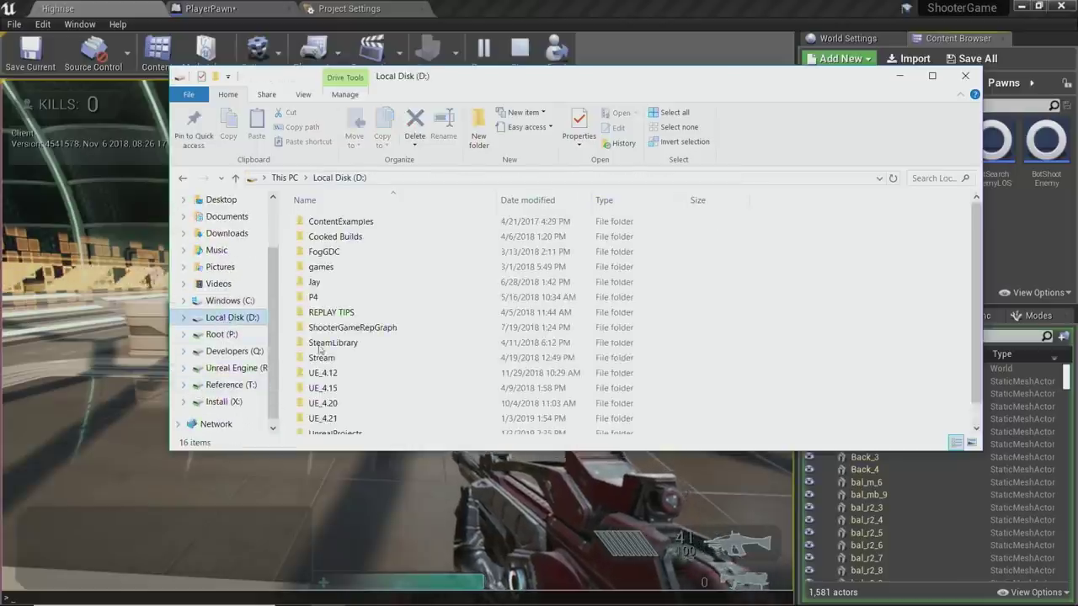
scroll(320, 349, "down", 1)
double_click(330, 398)
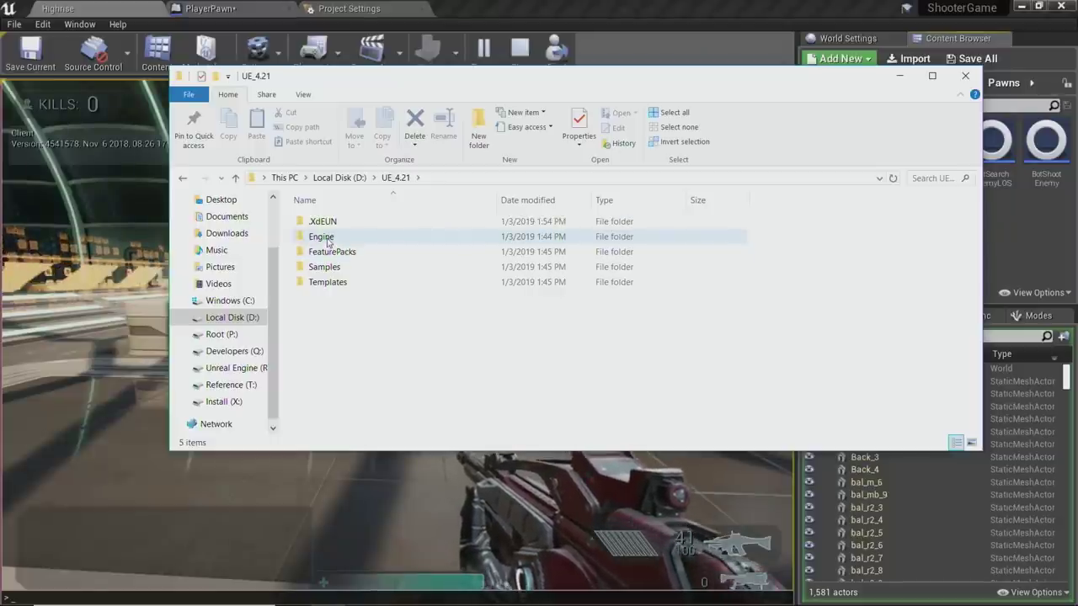
left_click(328, 242)
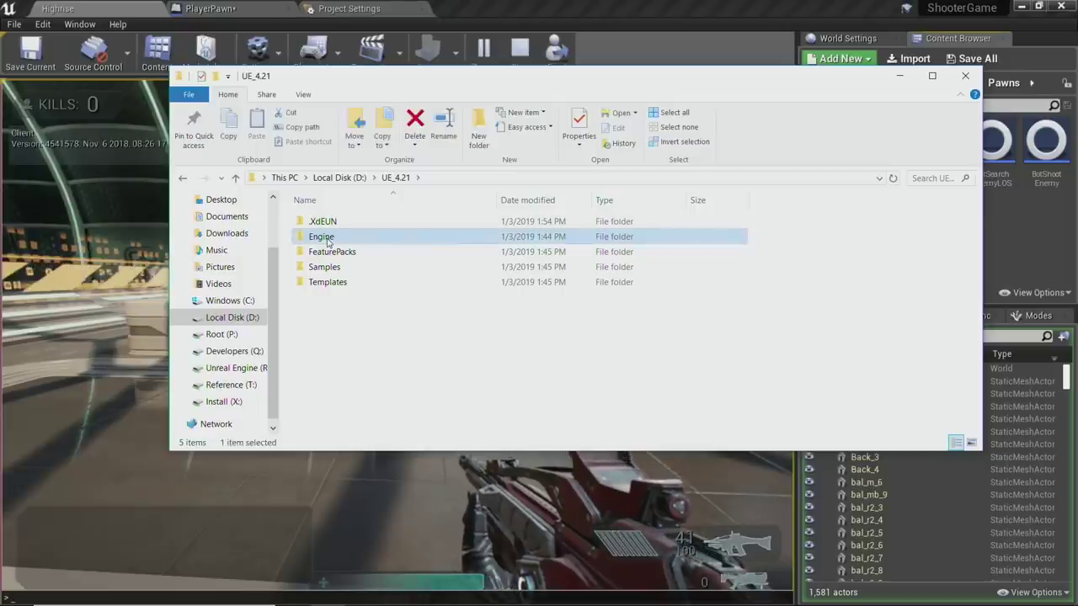
double_click(328, 243)
left_click(331, 239)
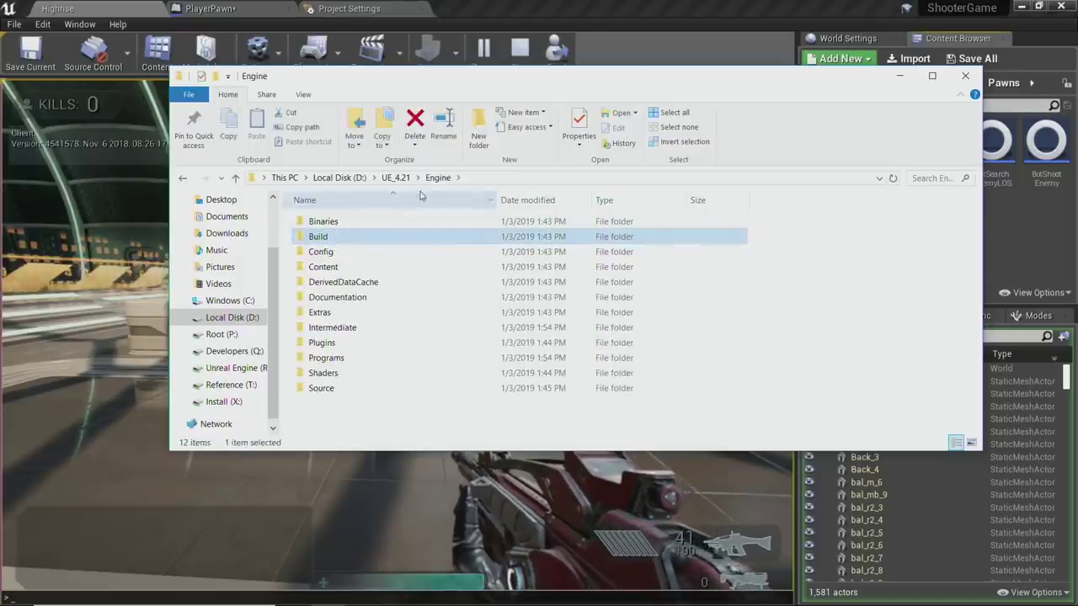
double_click(324, 221)
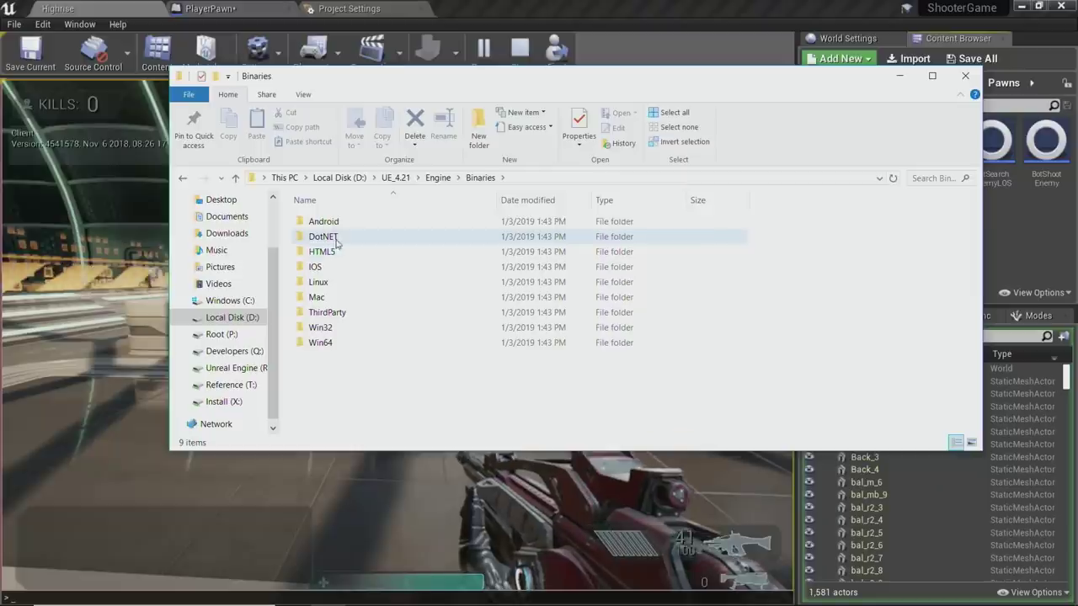
double_click(336, 238)
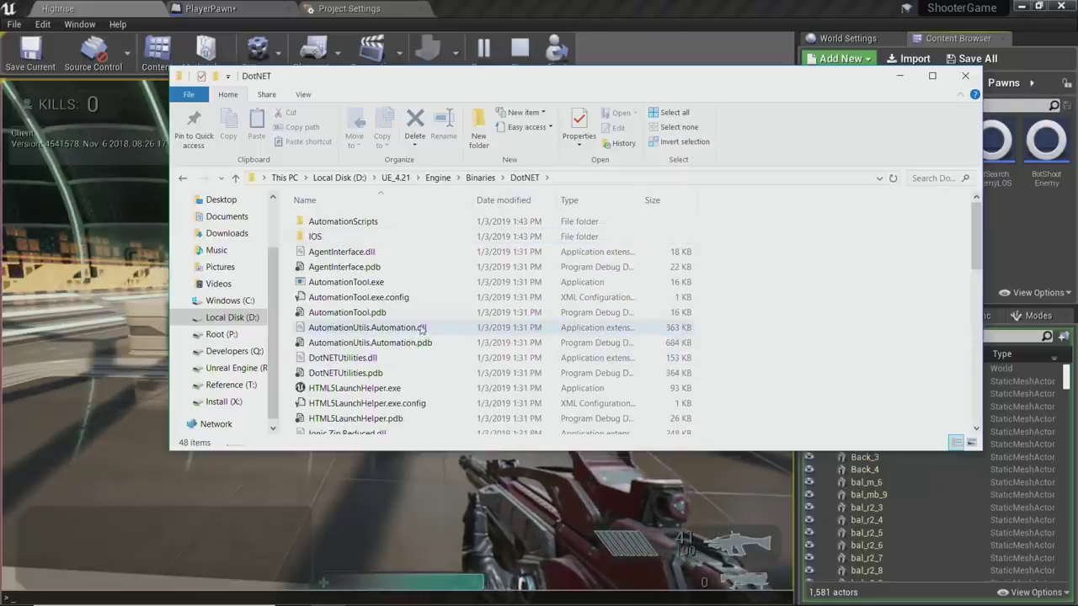
Step: Find NetworkProfiler.exe in the DotNET folder and launch it
scroll(402, 346, "down", 2)
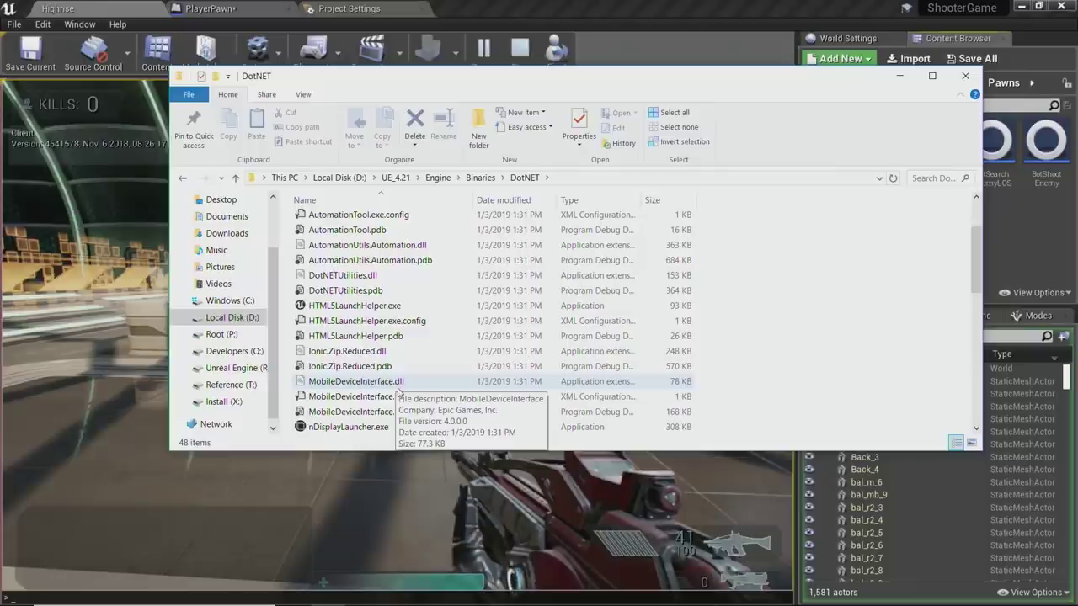
scroll(407, 340, "up", 2)
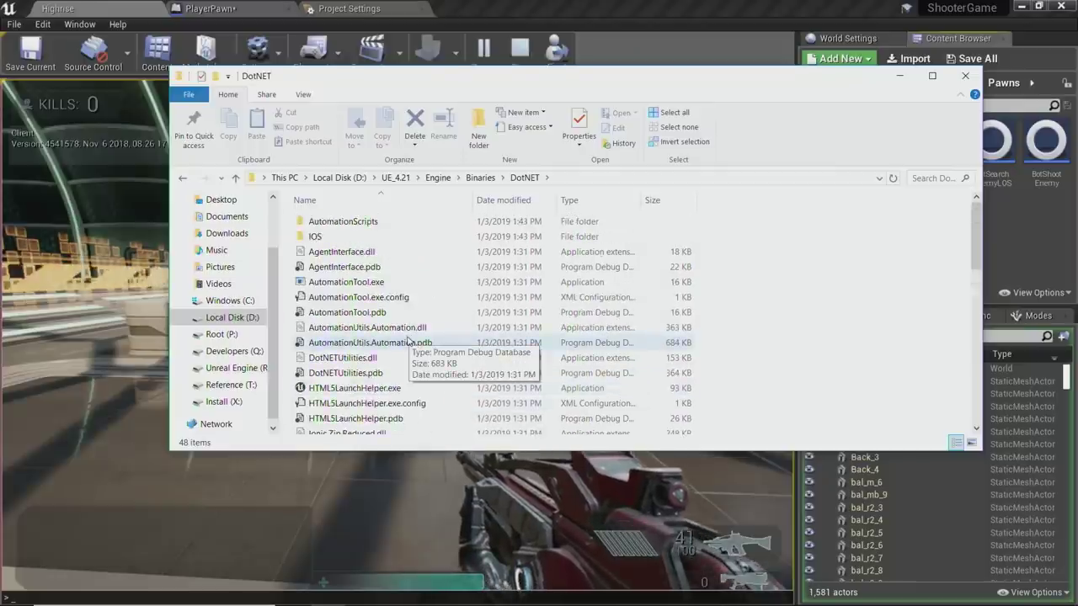
scroll(392, 339, "down", 3)
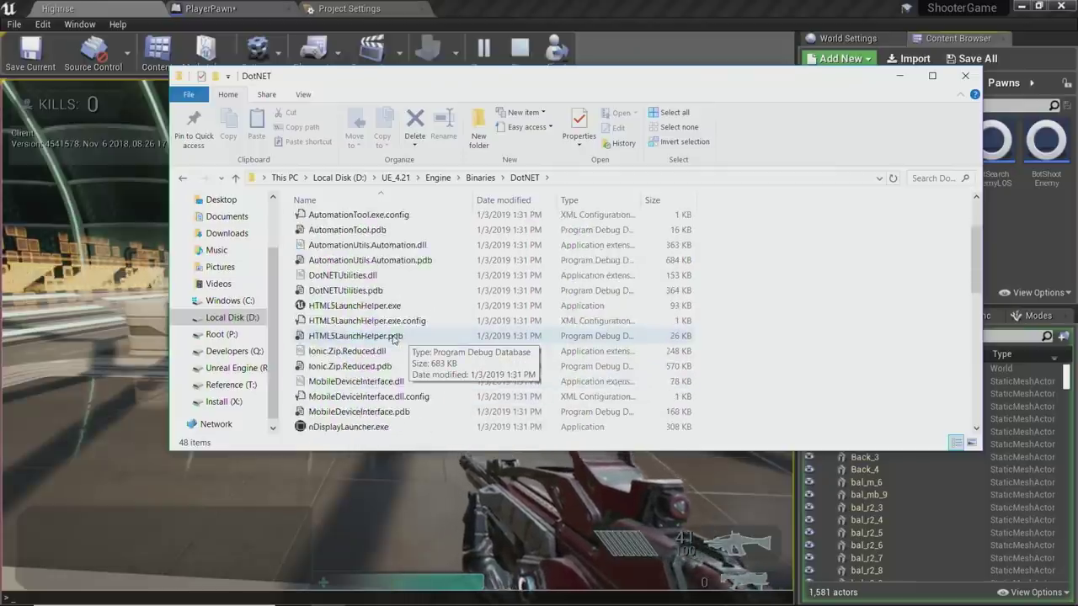
scroll(389, 337, "down", 2)
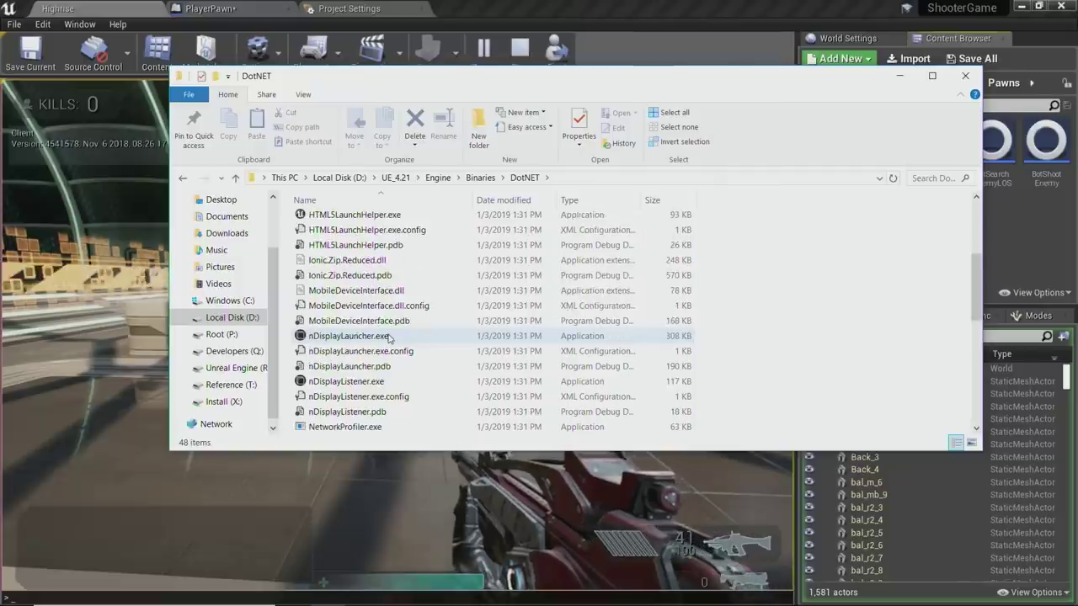
double_click(362, 382)
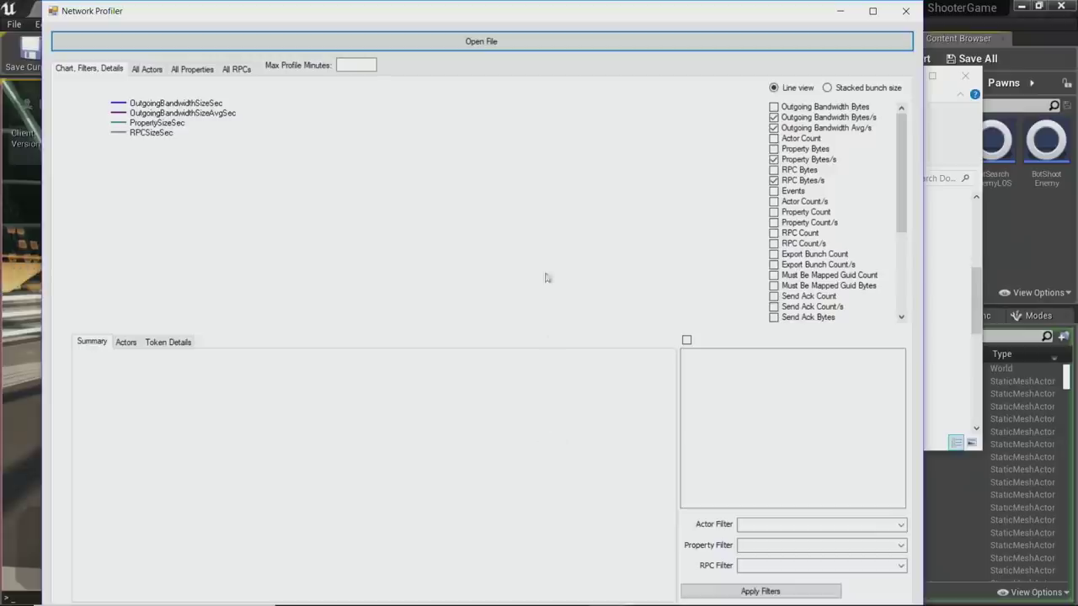
Step: Load ShooterGame-2019.01.17-14.32.01[1].nprof from the game's Saved\Profiling folder into the Network Profiler
left_click(535, 43)
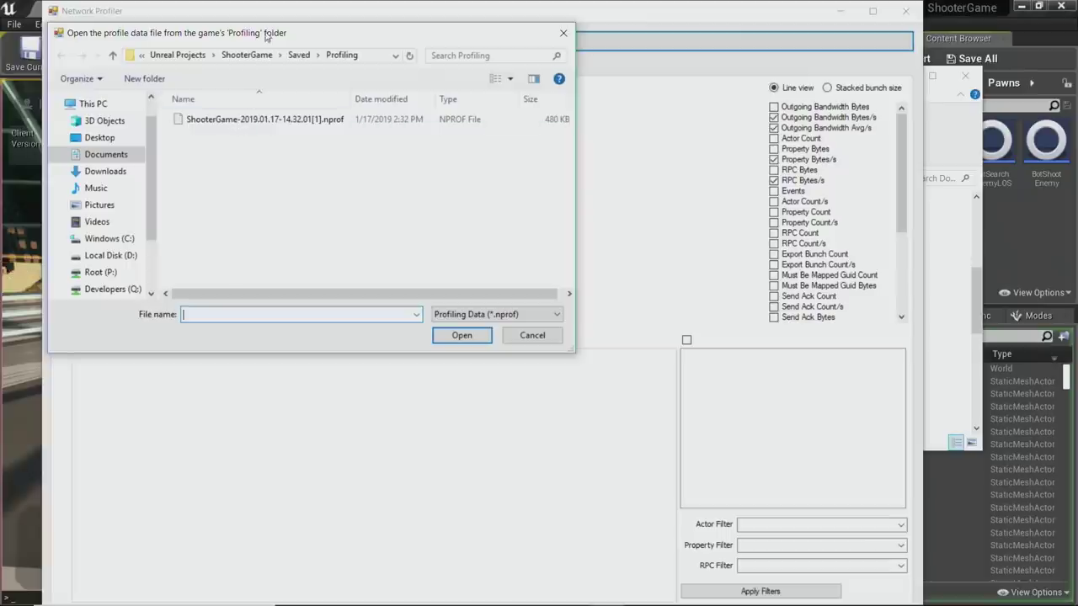
left_click(369, 61)
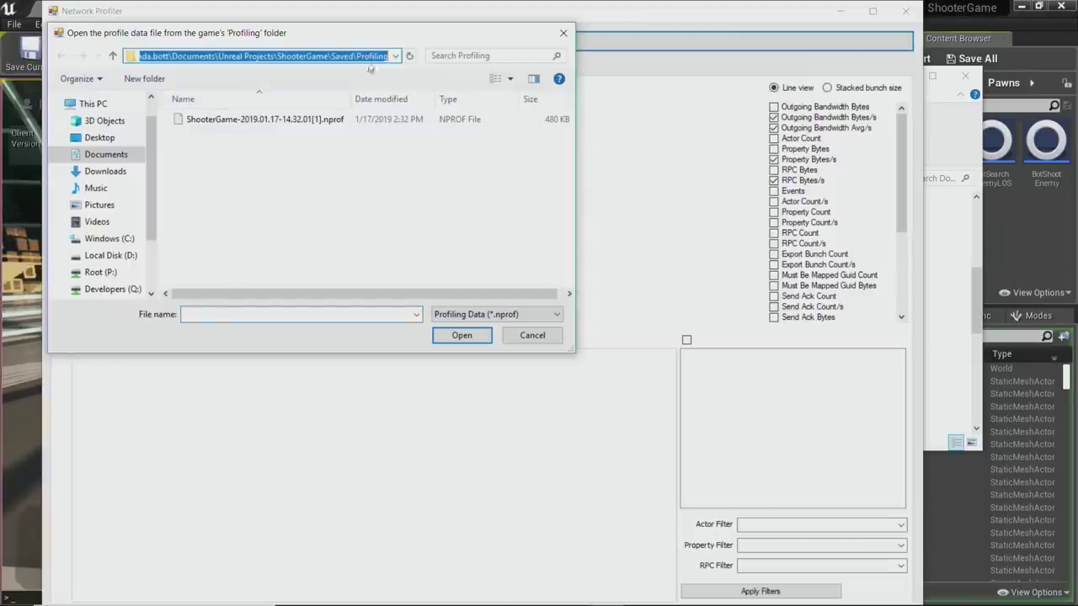
double_click(258, 119)
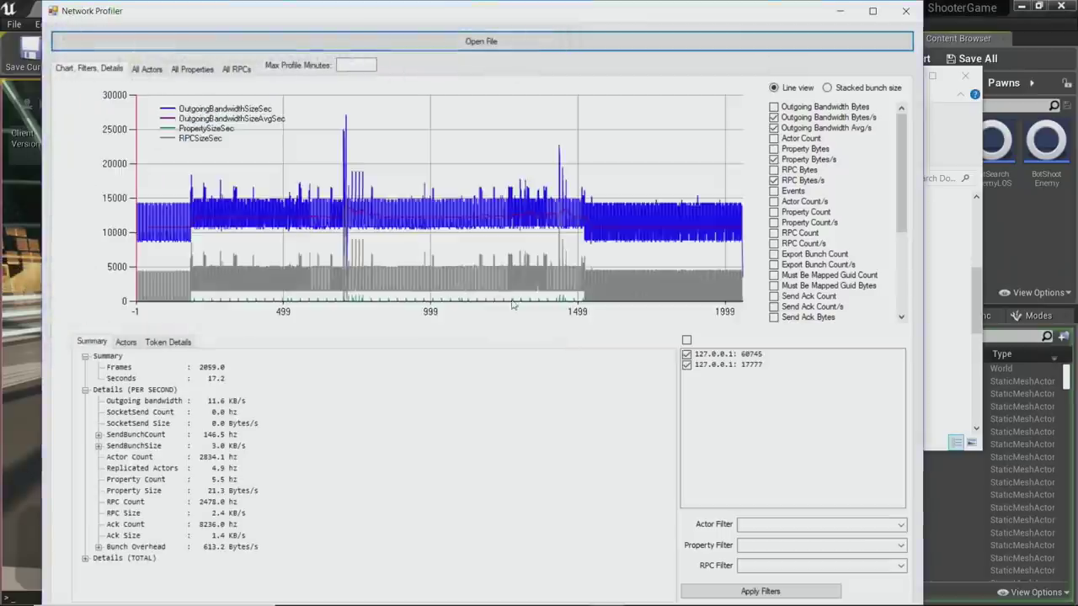
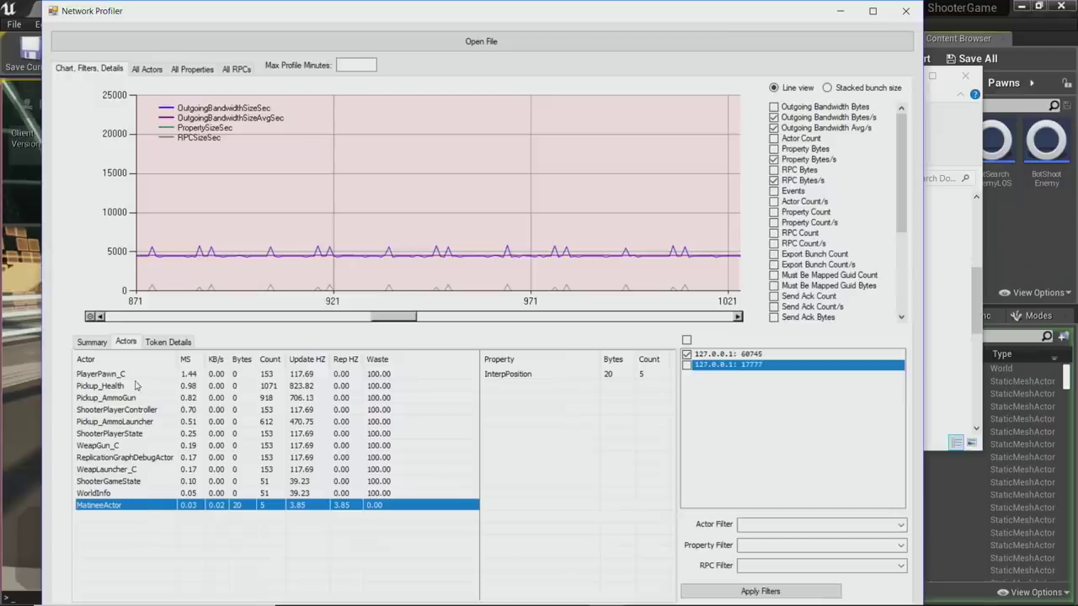
Step: Compare the replication rates and waste of the PlayerPawn_C and Pickup_AmmoGun actors in the selected frame range
left_click(132, 378)
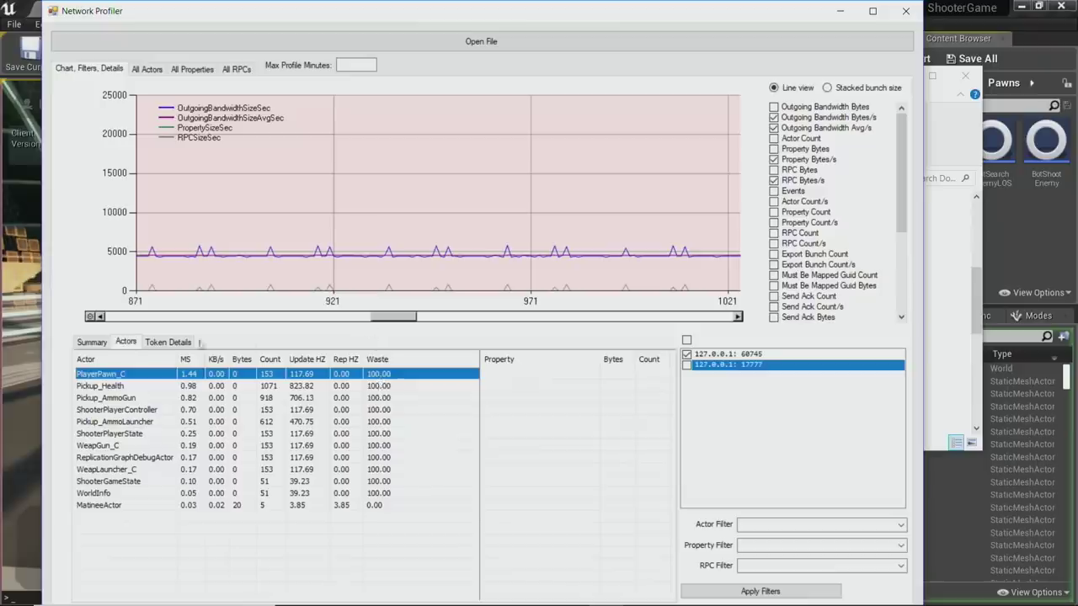
left_click(351, 397)
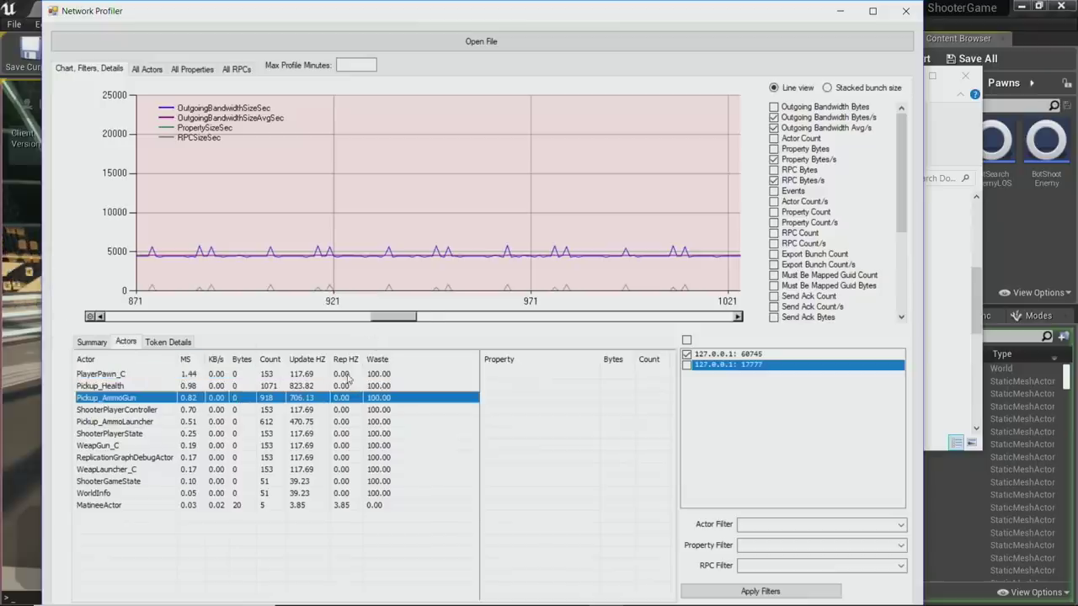
left_click(346, 375)
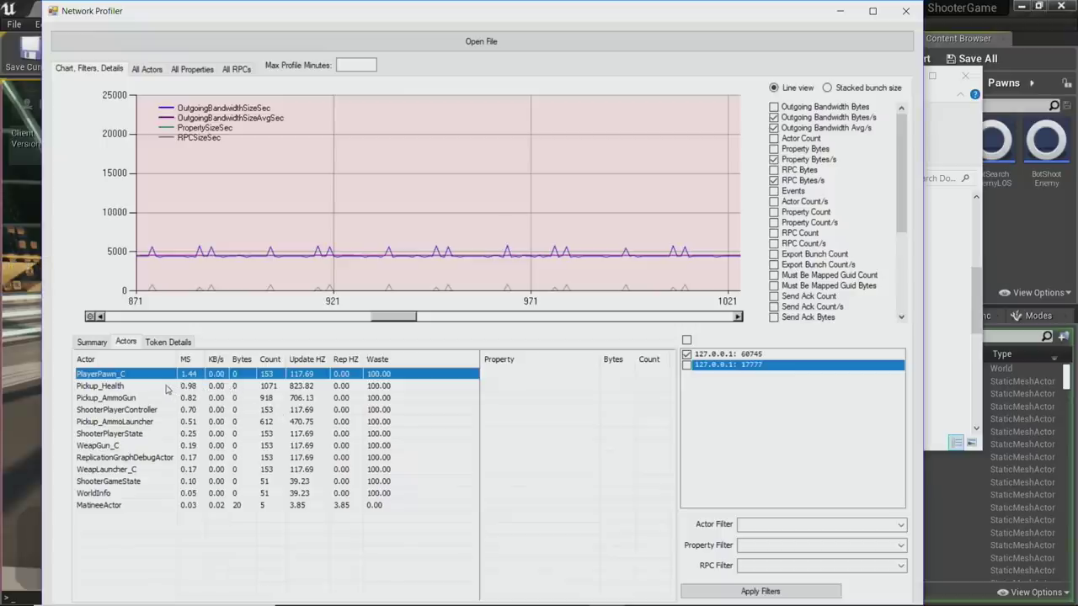
Step: Refocus the chart on the bandwidth spikes between frames 678 and 728 and examine the WeapGun_C actor's replication figures and waste
left_click(90, 318)
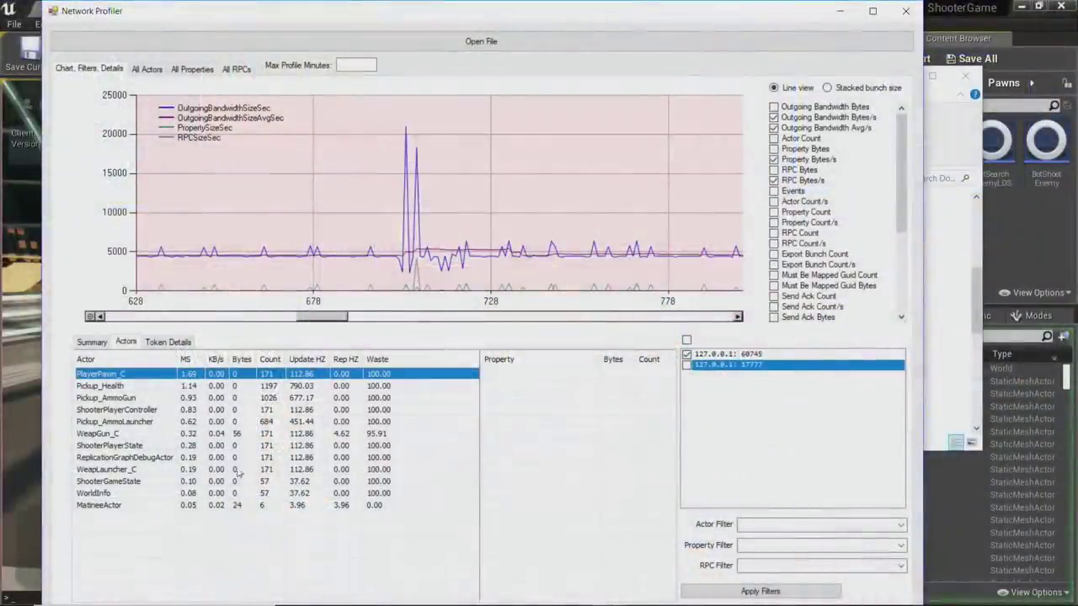
left_click(229, 434)
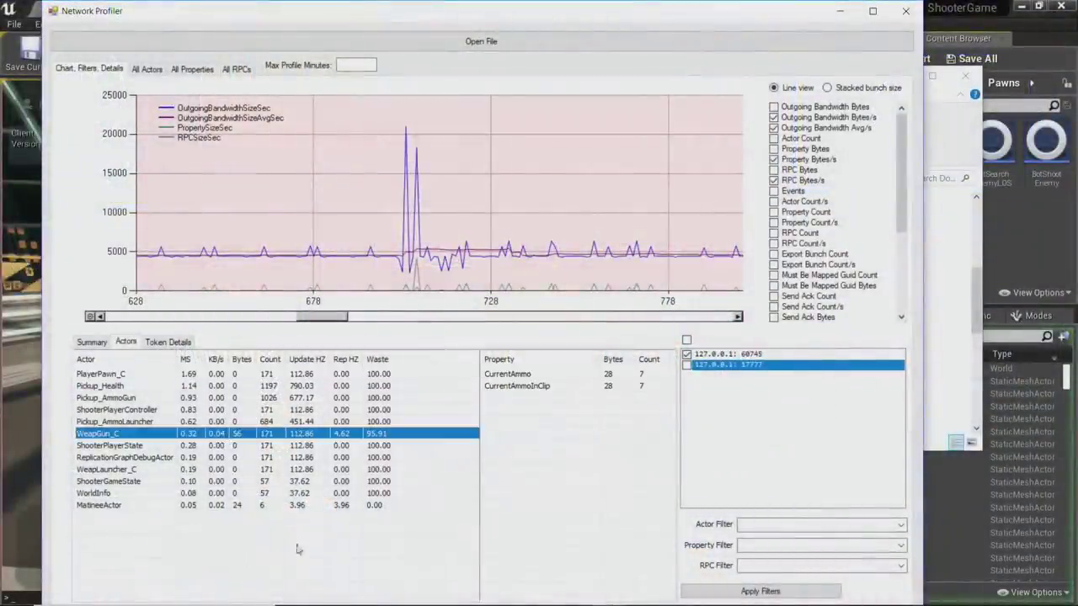
left_click(390, 446)
left_click(388, 434)
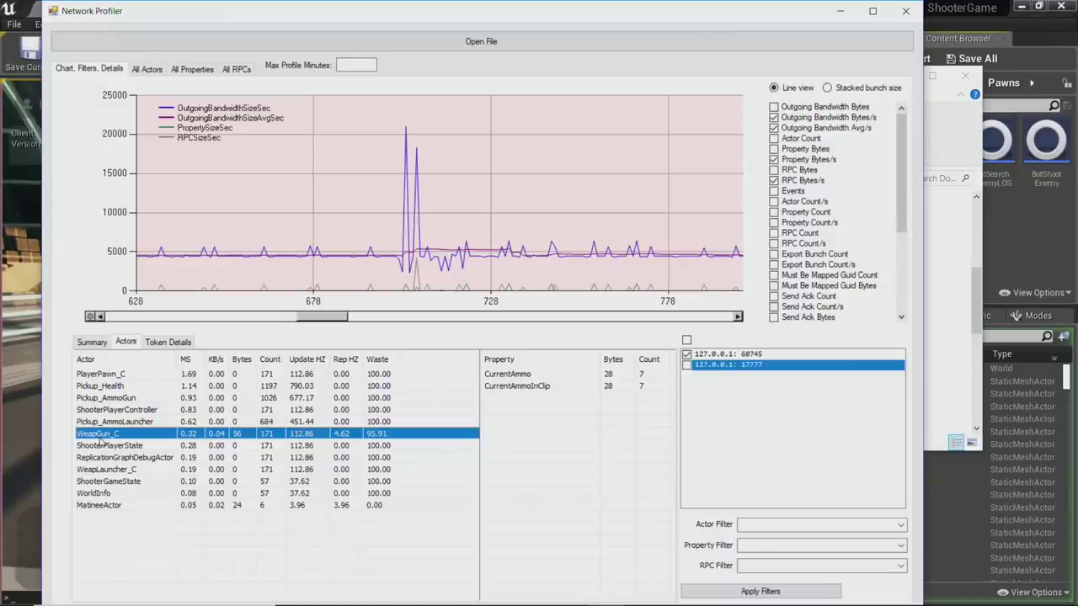
Step: Examine the bytes and counts of WeapGun_C's replicated properties CurrentAmmo and CurrentAmmoInClip
left_click(516, 376)
left_click(520, 391)
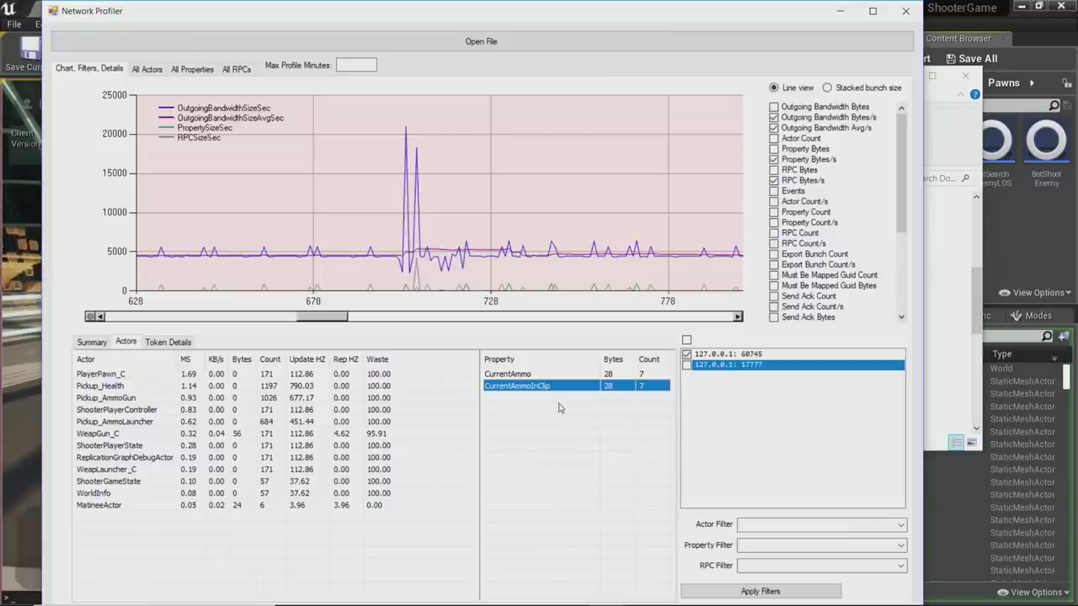
left_click(538, 377)
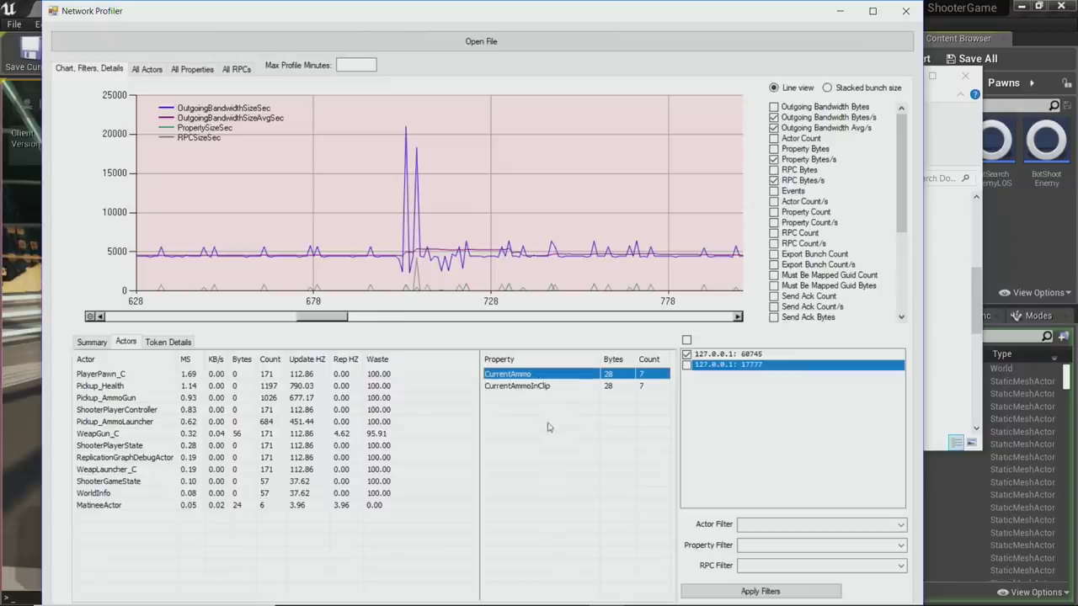
left_click(549, 388)
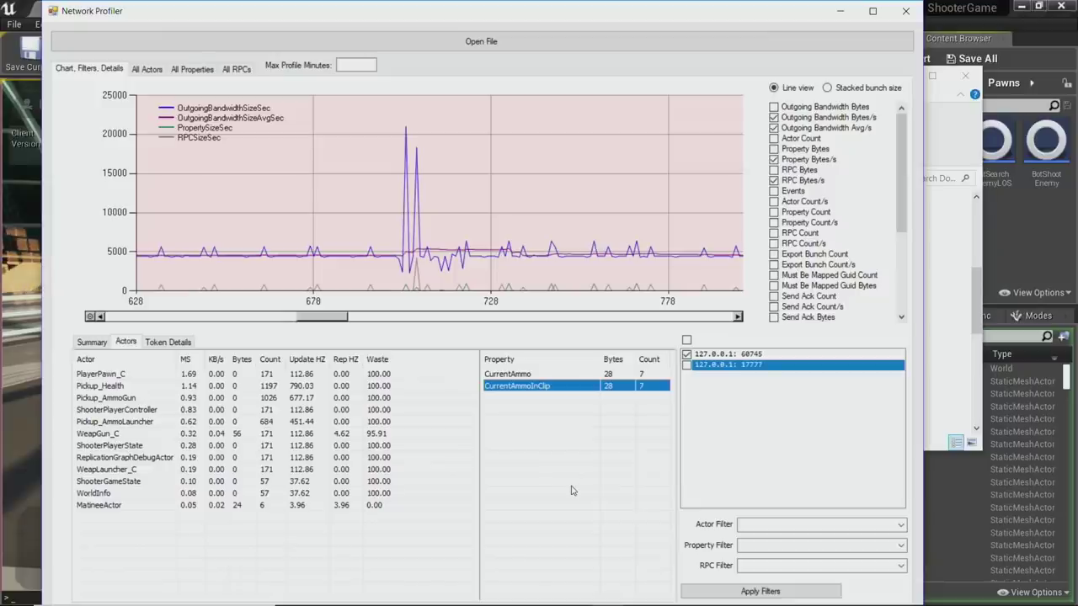
left_click(647, 377)
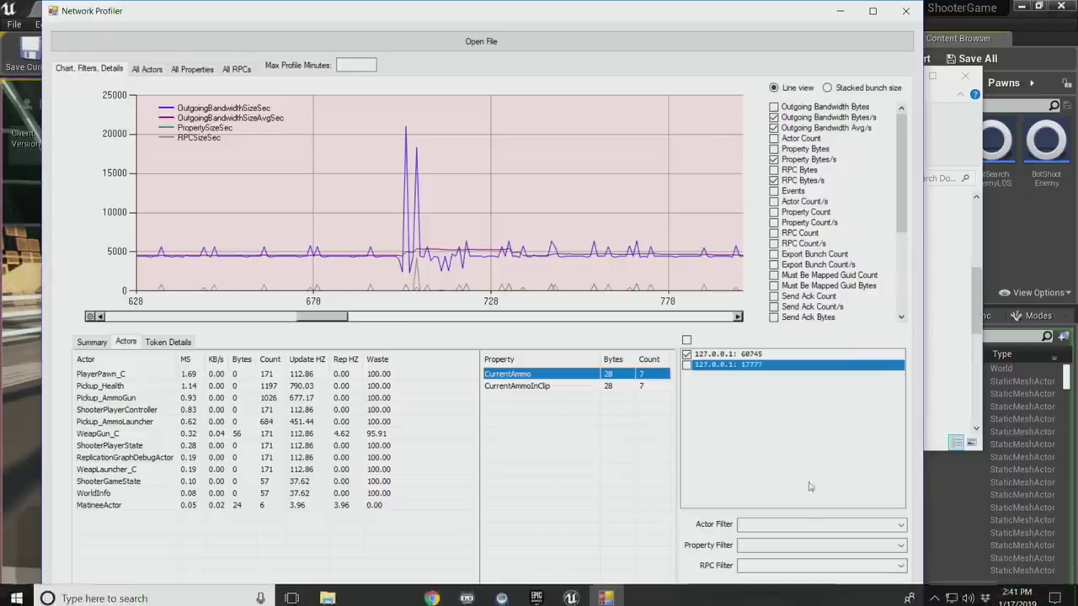
Step: Apply an actor filter for PlayerPawn_C and select that actor in the filtered list
left_click(899, 524)
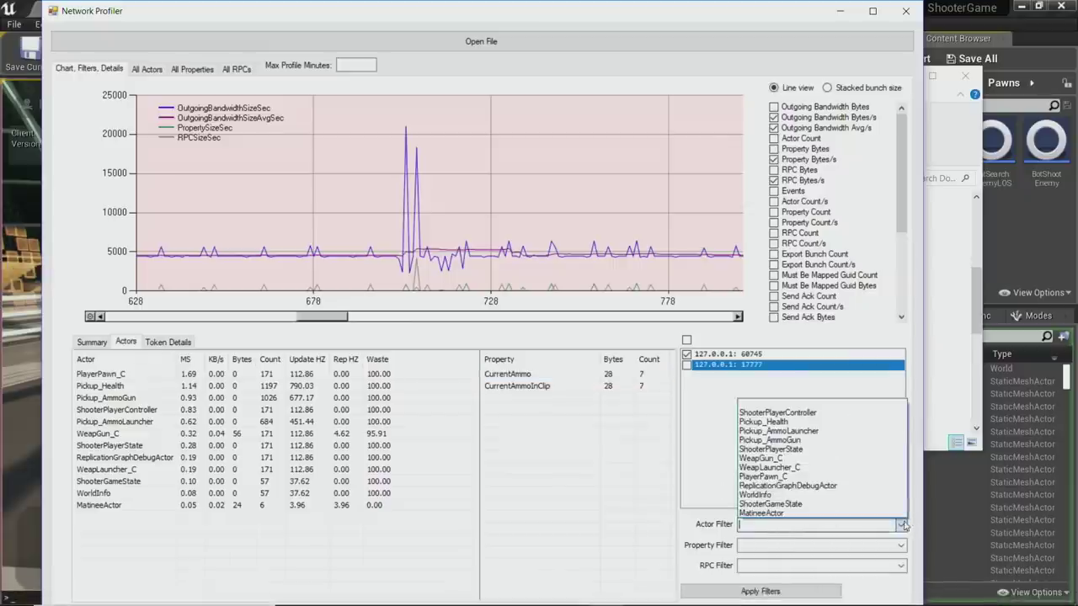
left_click(790, 477)
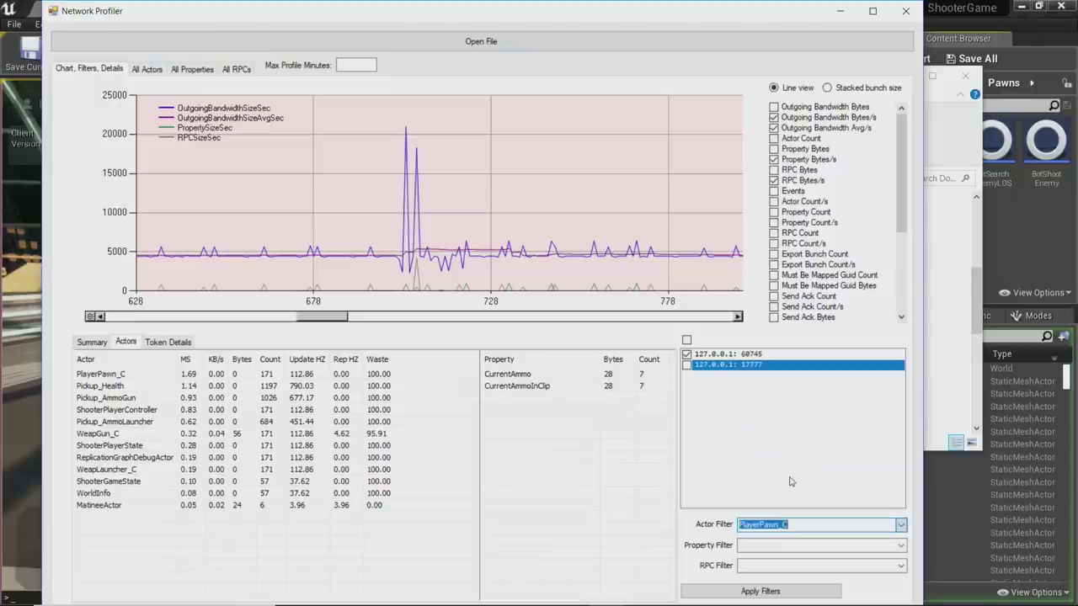
left_click(755, 591)
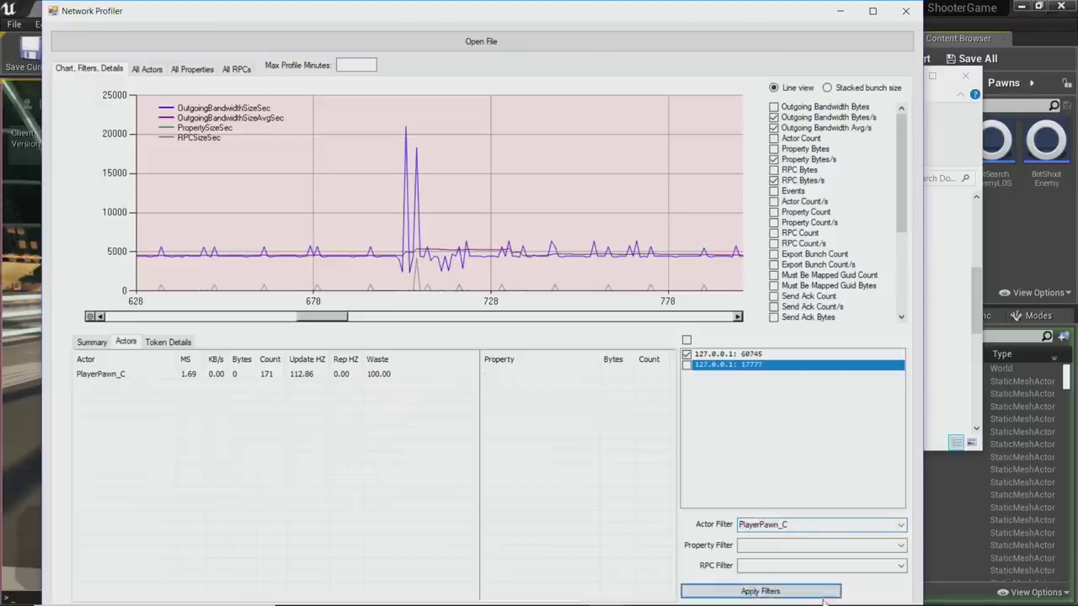
left_click(110, 378)
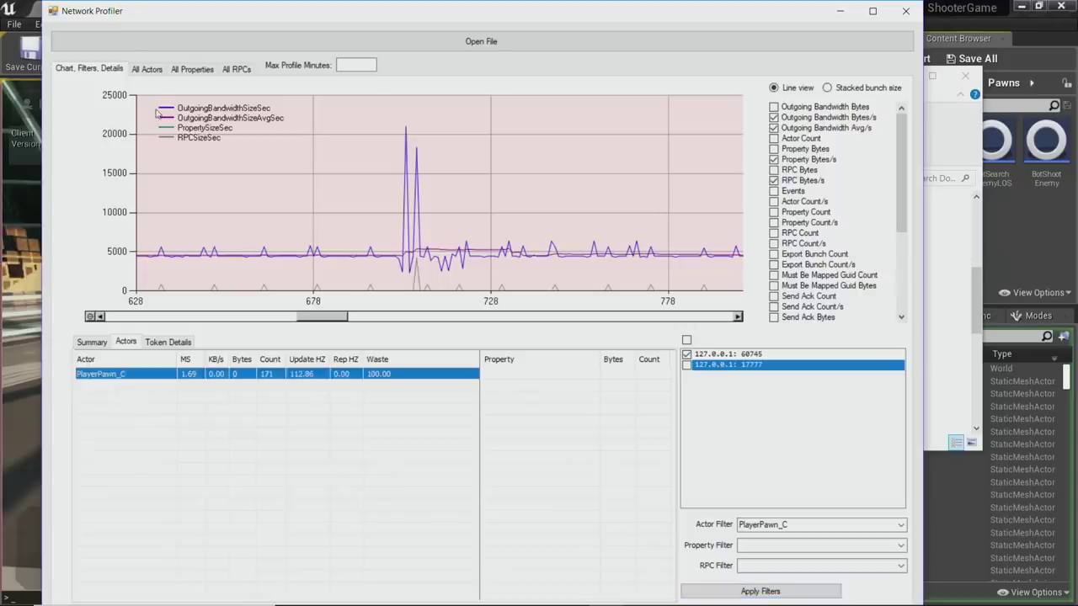
Step: Review the session-wide statistics for all actors sorted by count, all properties and all RPCs
left_click(145, 71)
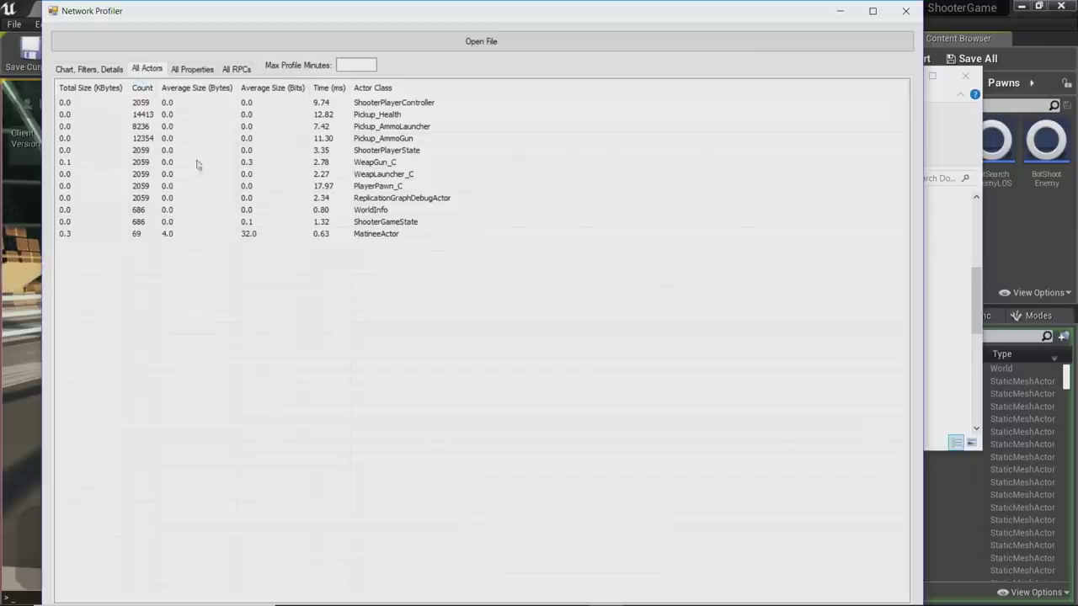
left_click(140, 89)
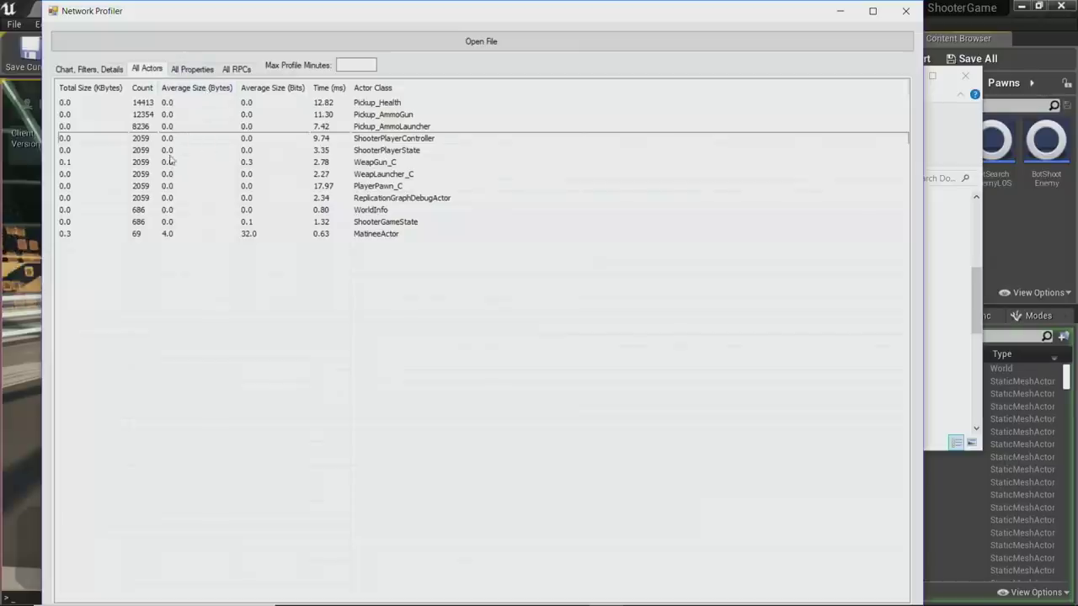
left_click(194, 71)
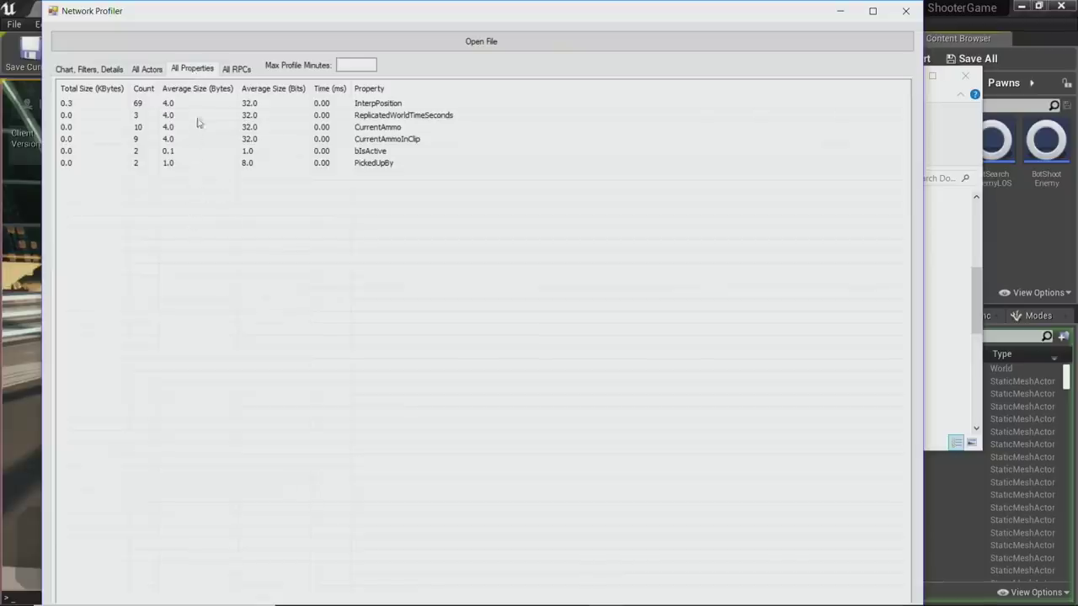
left_click(224, 73)
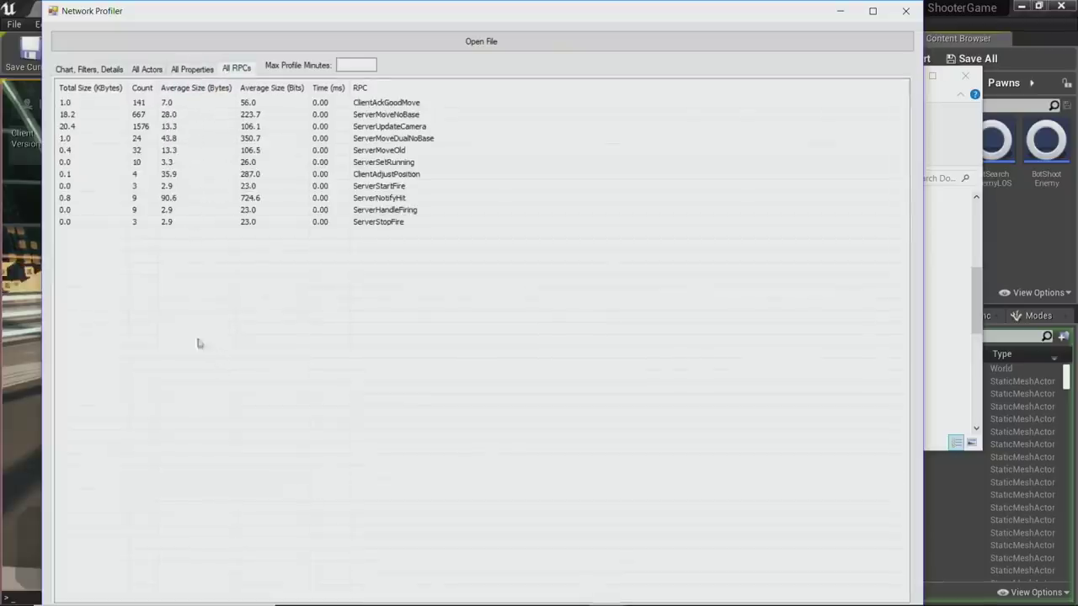